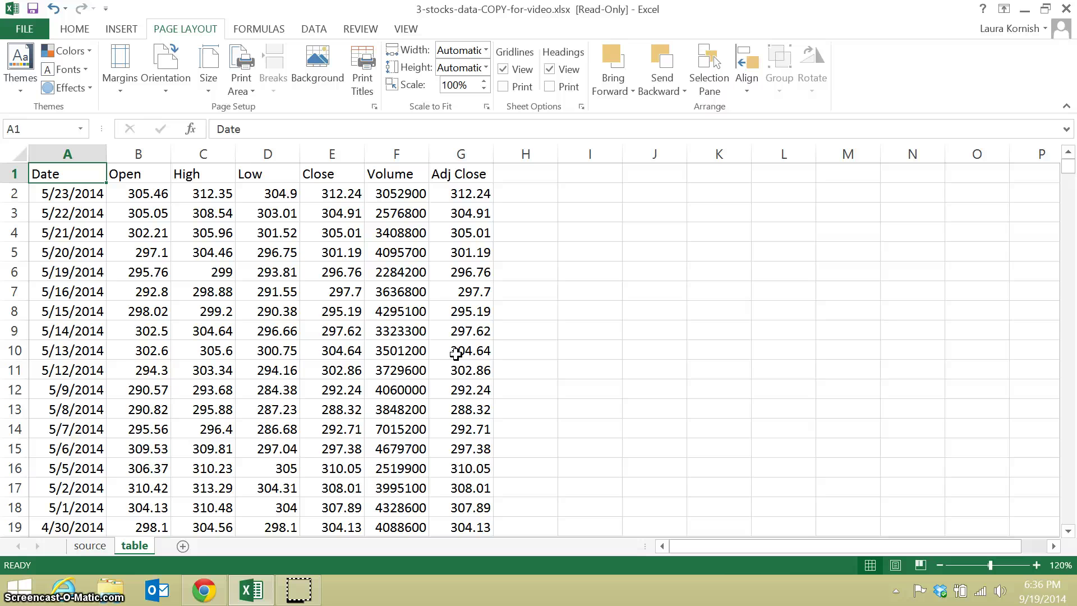
# Select column A (Date) and column G (Adj Close) together
pyautogui.click(87, 151)
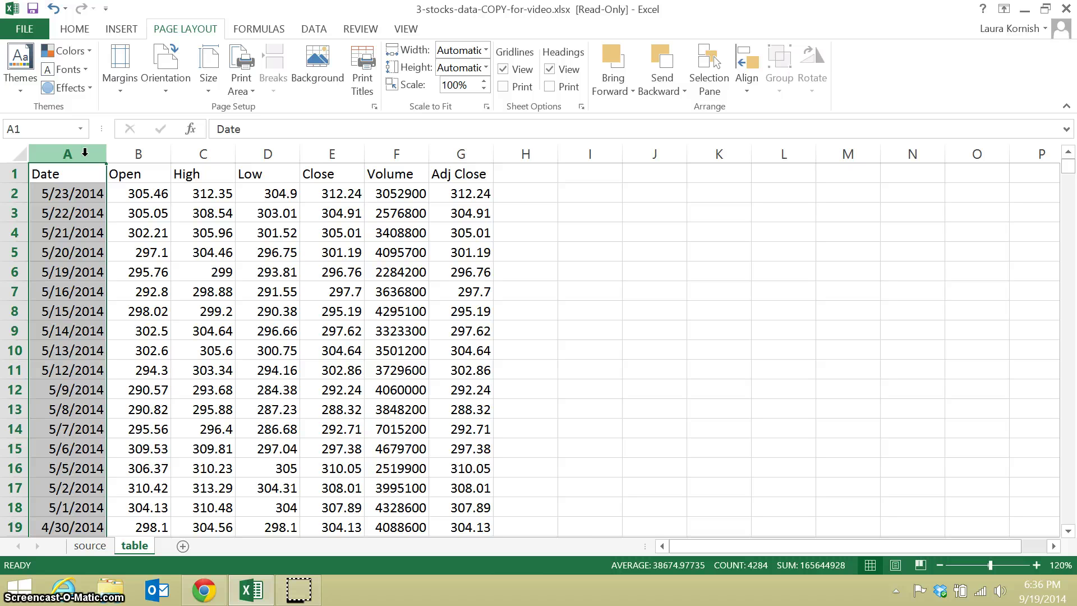
pyautogui.keyDown('ctrl'); pyautogui.click(468, 150); pyautogui.keyUp('ctrl')
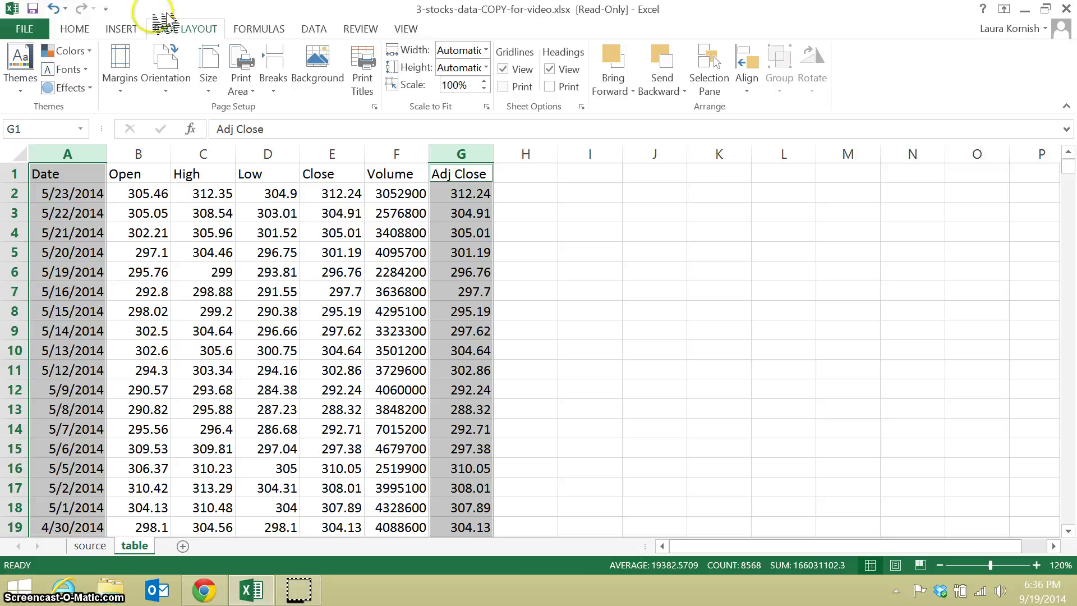
# Insert a Scatter with Straight Lines chart of Adj Close vs Date and move it beside the data
pyautogui.click(126, 28)
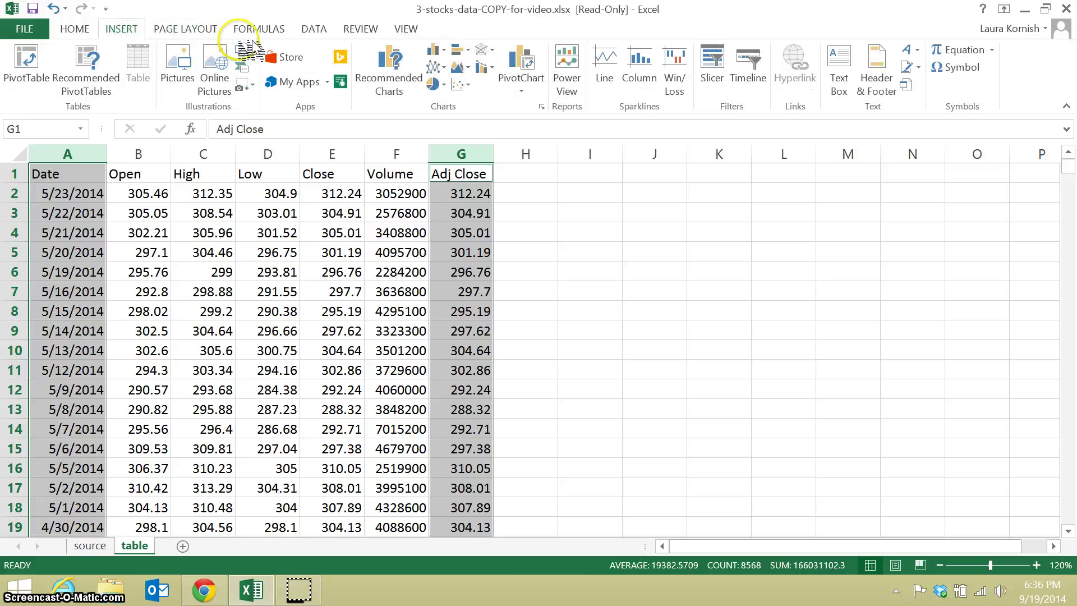
pyautogui.click(463, 84)
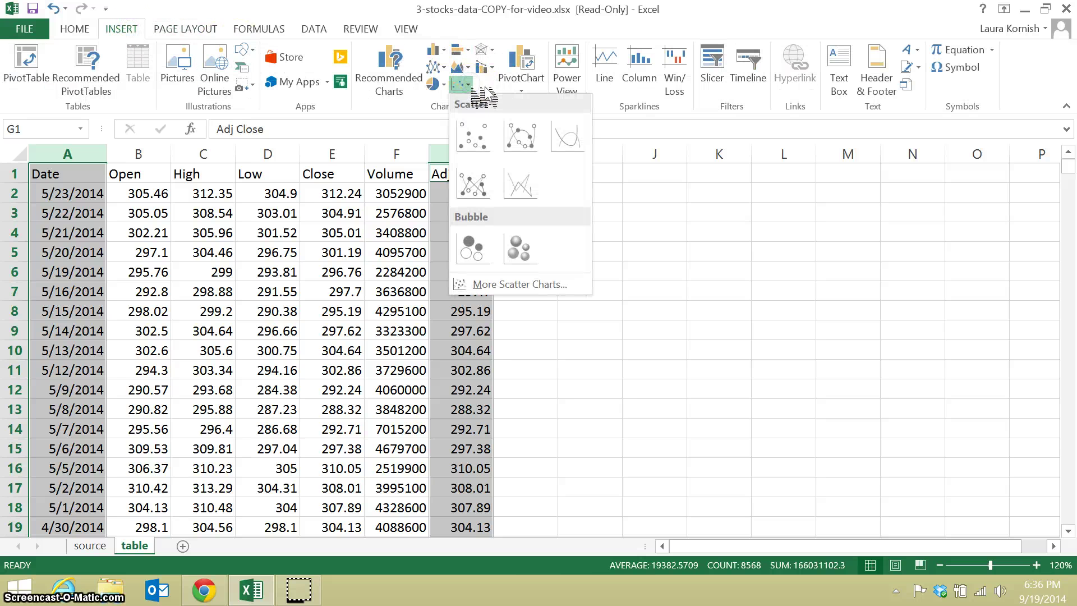
pyautogui.click(533, 191)
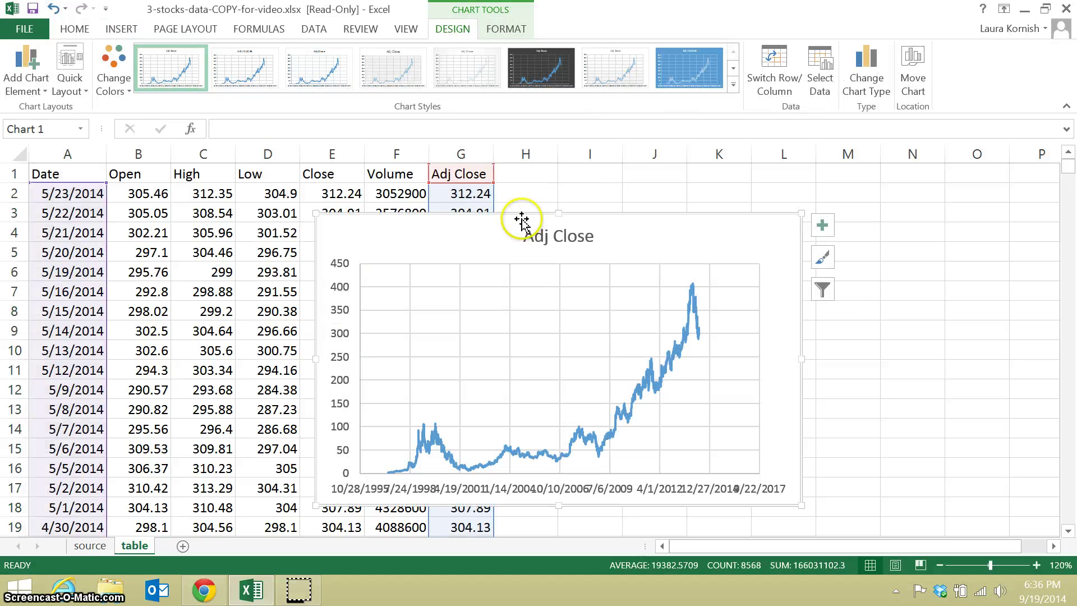
pyautogui.moveTo(521, 221)
pyautogui.mouseDown()
pyautogui.moveTo(623, 212)
pyautogui.moveTo(637, 182)
pyautogui.mouseUp()
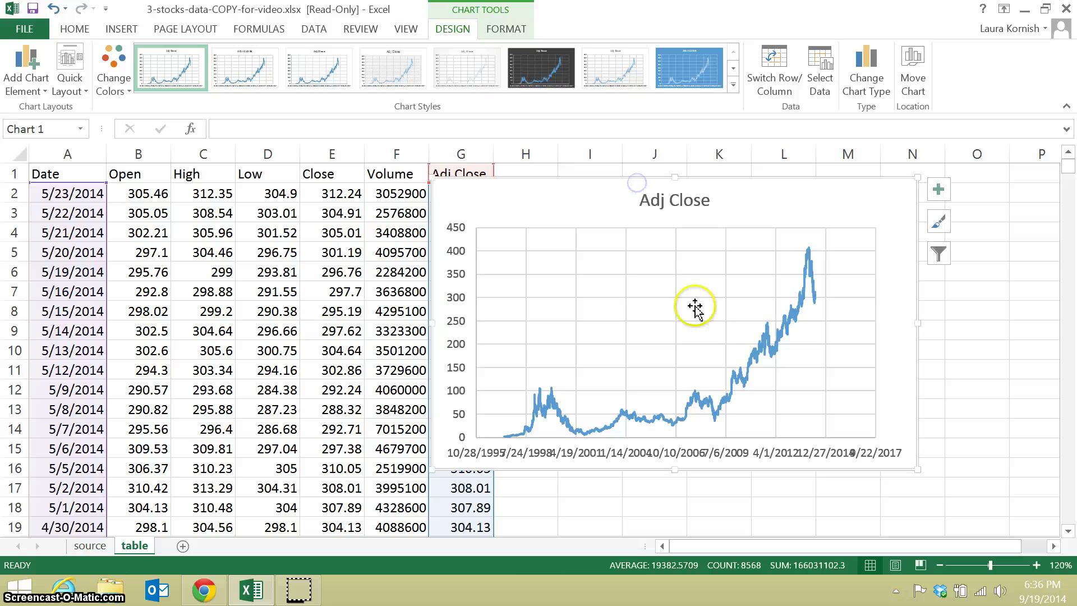
# Set the chart's horizontal date axis major unit to 2000
pyautogui.rightClick(725, 460)
pyautogui.click(734, 442)
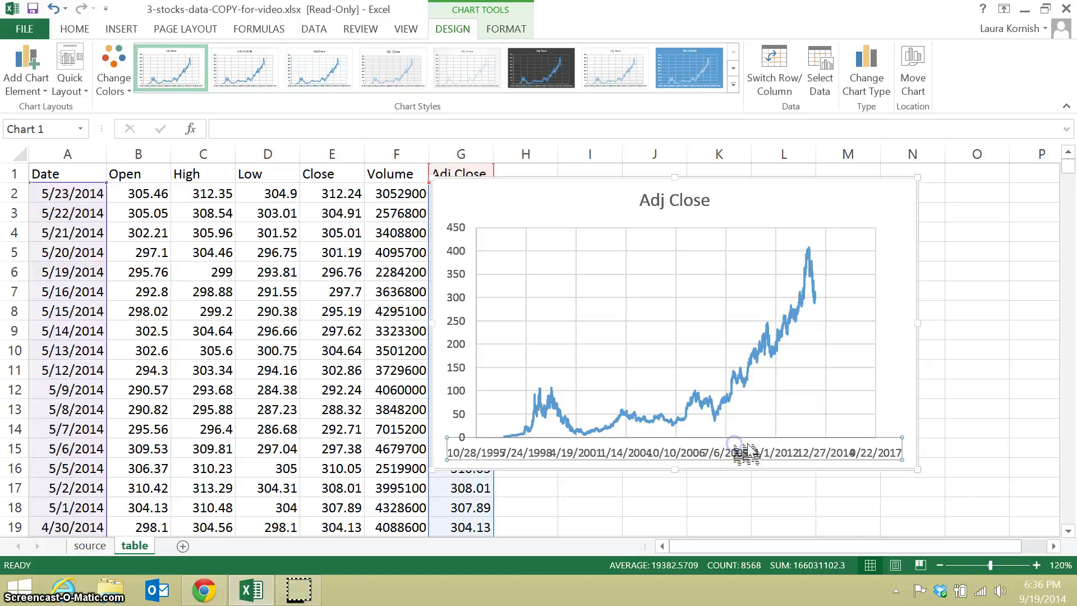
pyautogui.moveTo(948, 344); pyautogui.dragTo(958, 344)
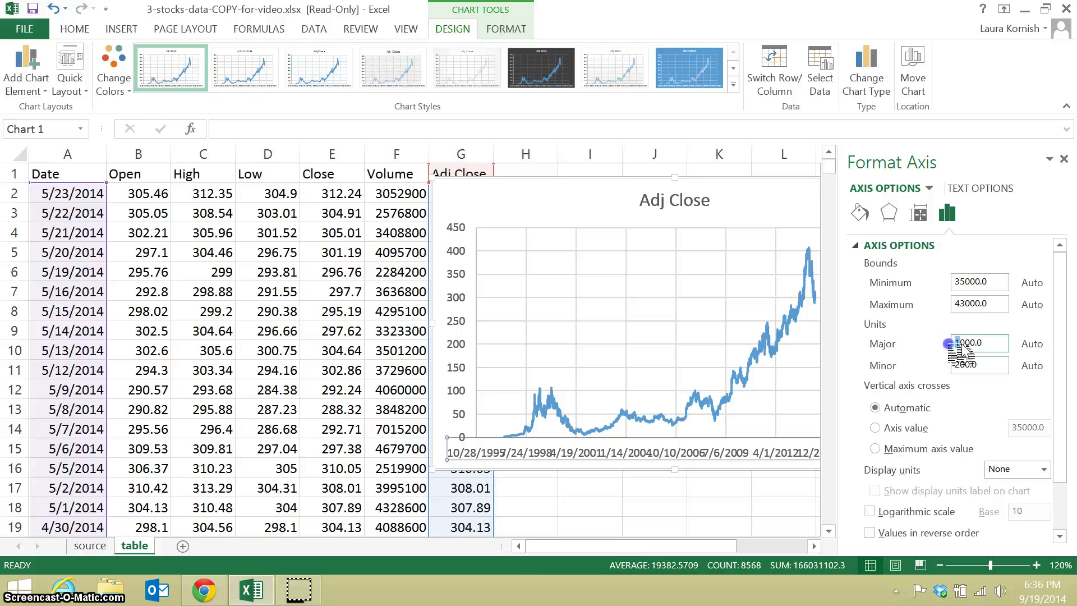
pyautogui.write('2')
pyautogui.press('Return')
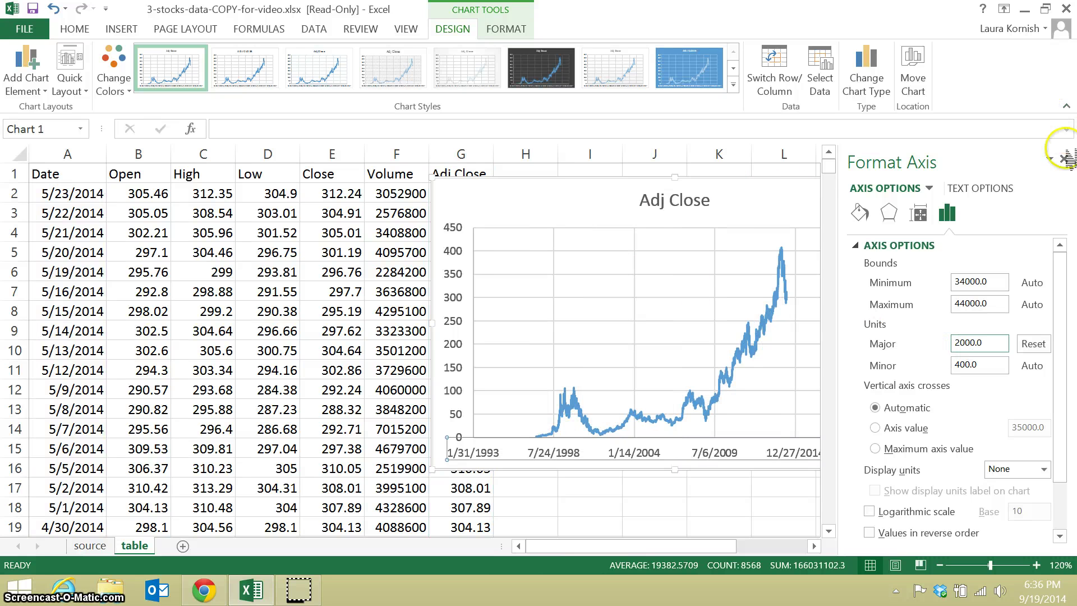
pyautogui.click(1064, 159)
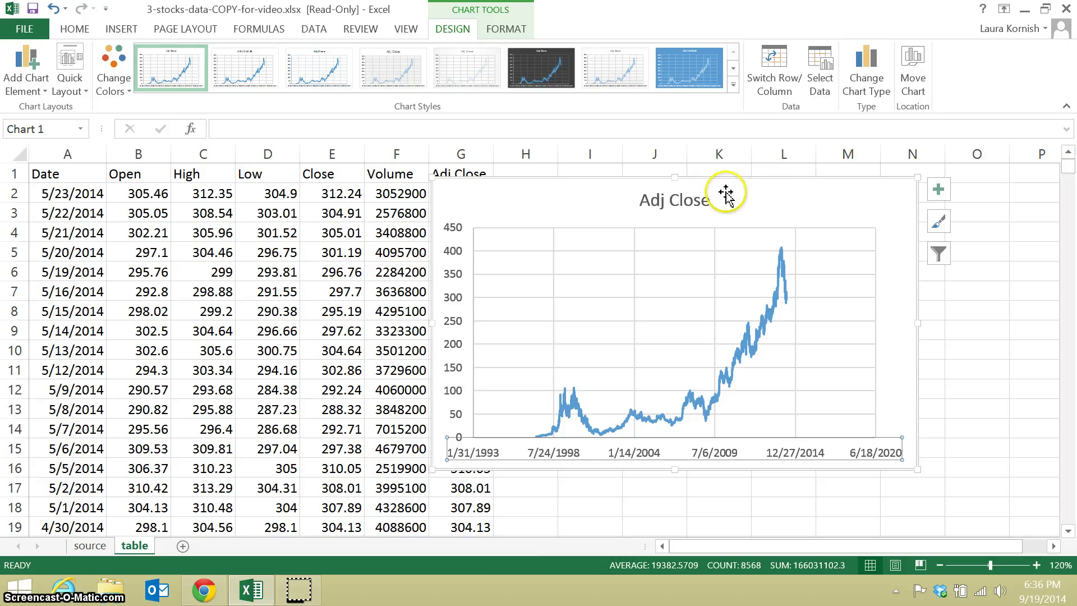
pyautogui.click(766, 202)
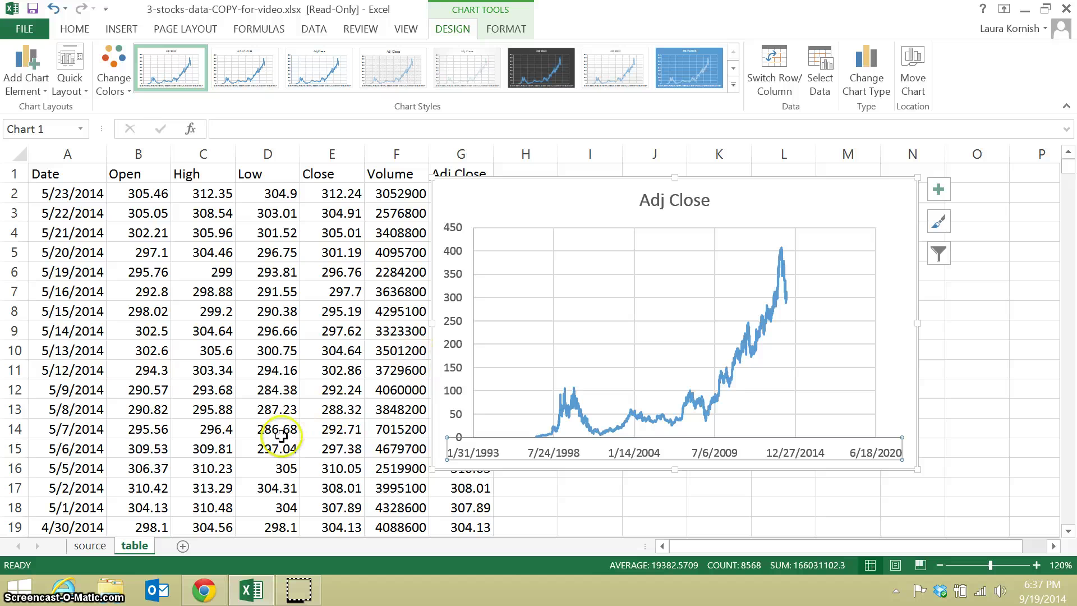
# Add a new worksheet named graph
pyautogui.click(184, 546)
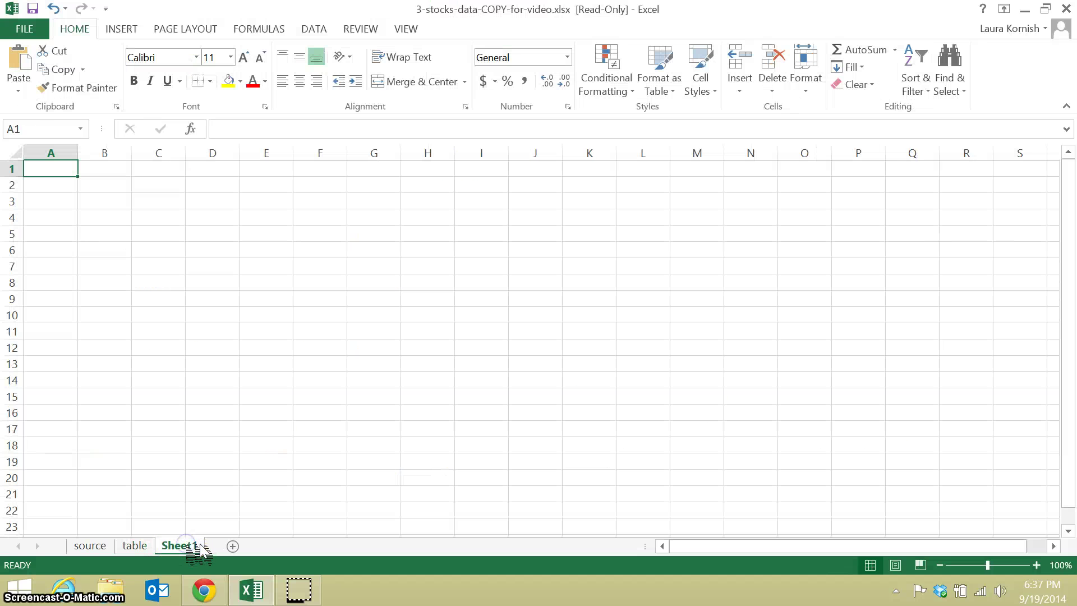
pyautogui.doubleClick(197, 544)
pyautogui.write('graph')
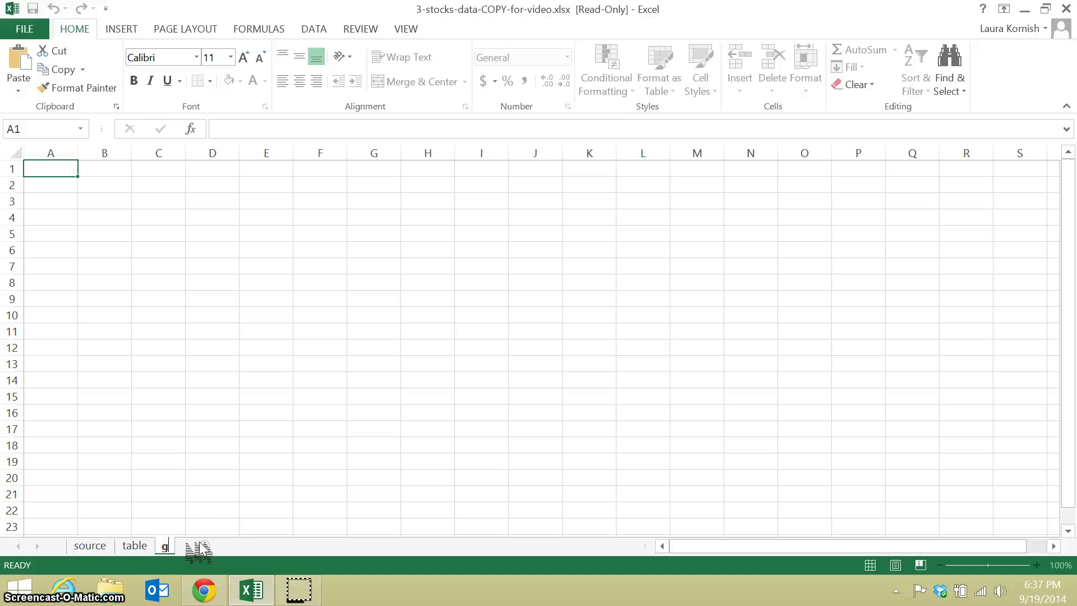
# Cut the Adj Close chart from the table sheet and paste it near D3 on graph, zoomed in
pyautogui.click(135, 546)
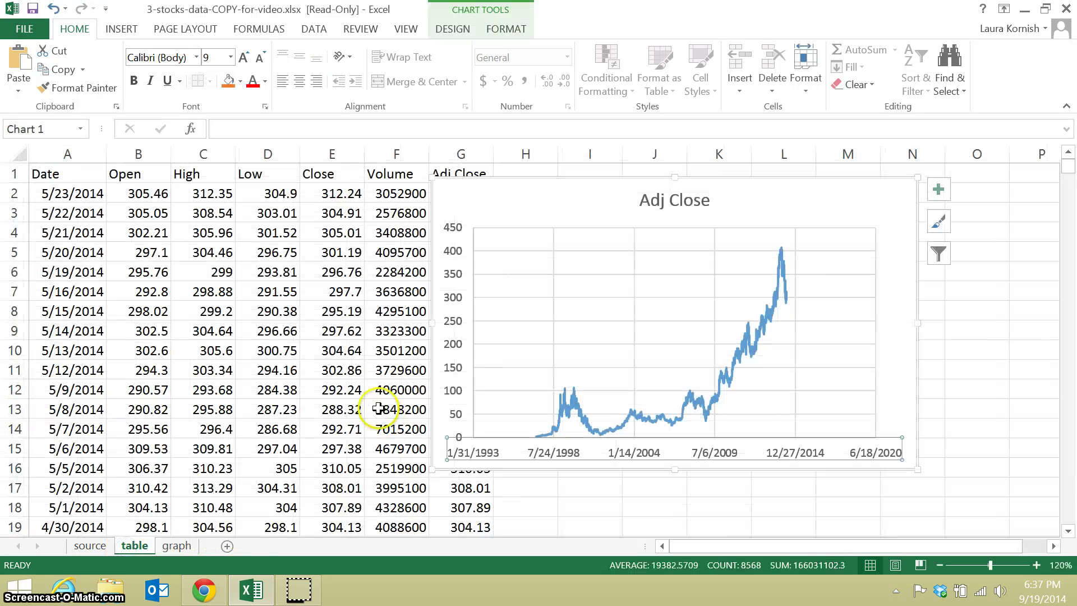
pyautogui.click(494, 180)
pyautogui.hotkey('ctrl', 'x')
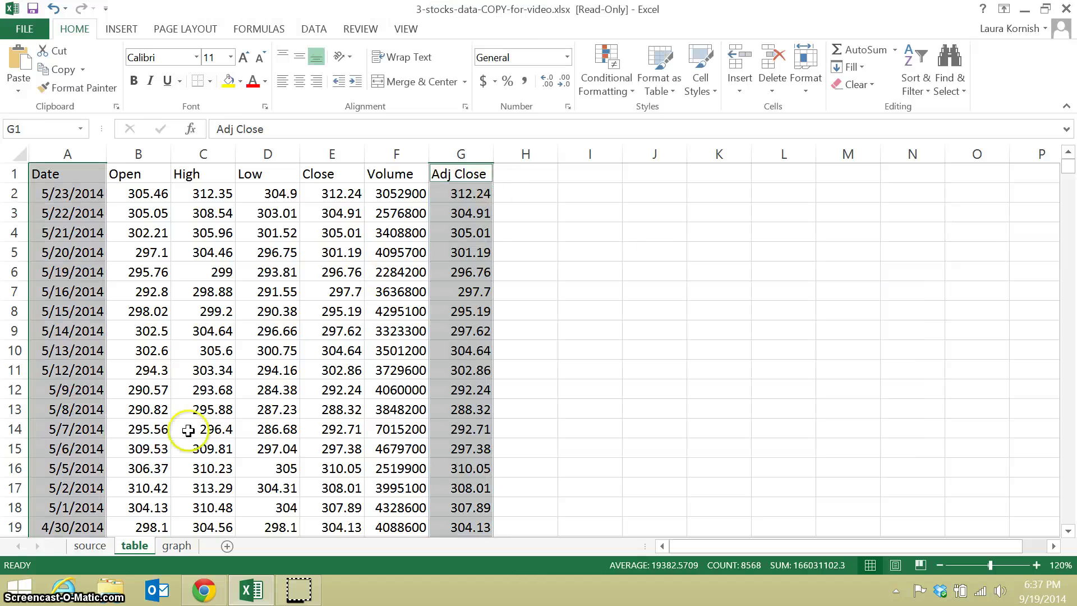
pyautogui.click(176, 546)
pyautogui.click(425, 247)
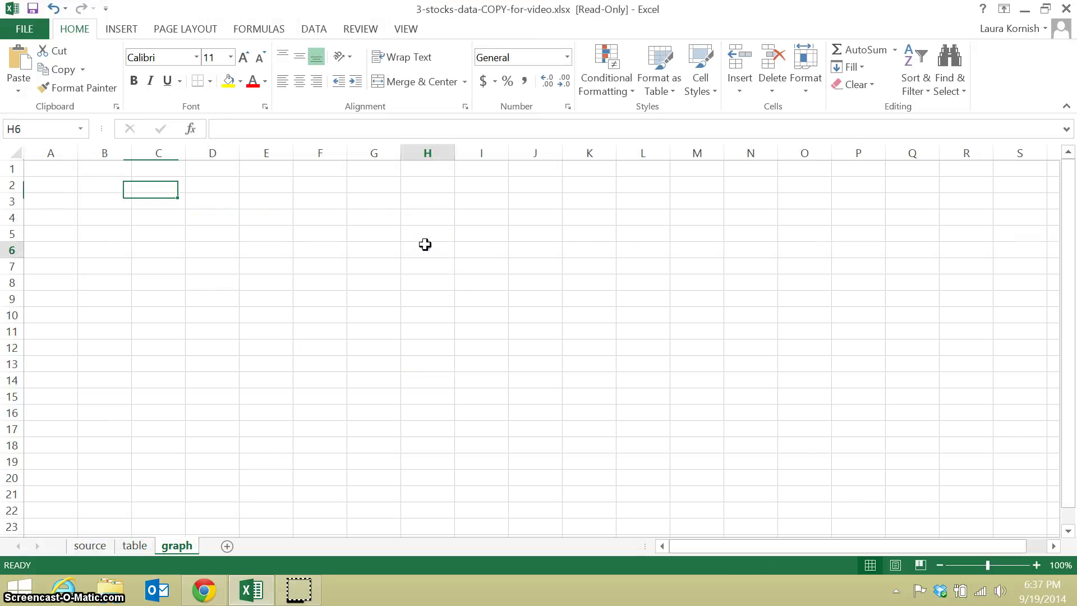
pyautogui.hotkey('ctrl', 'v')
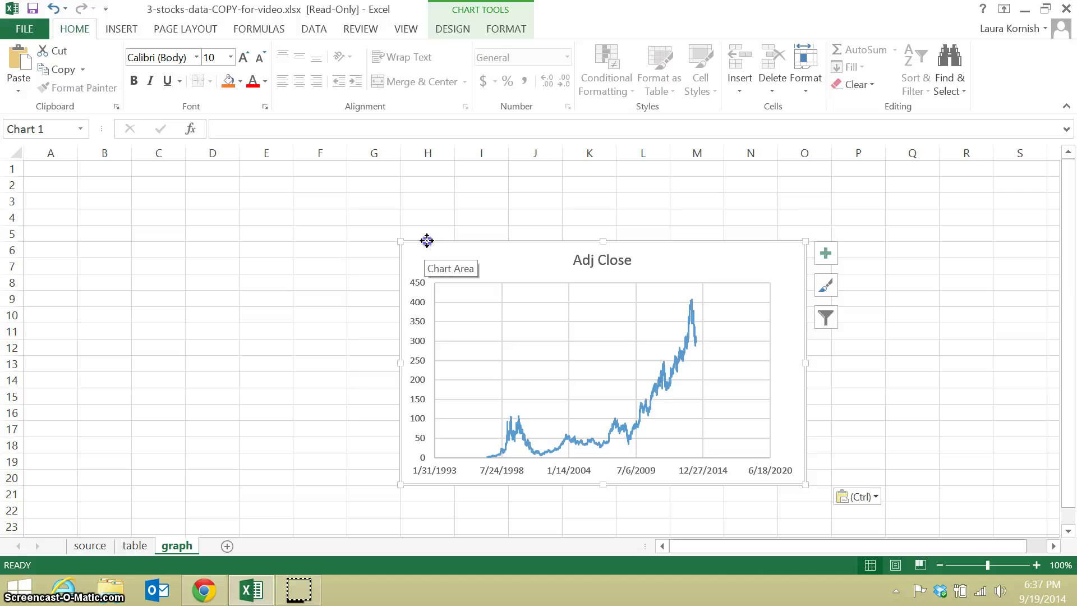
pyautogui.moveTo(425, 242); pyautogui.dragTo(226, 195)
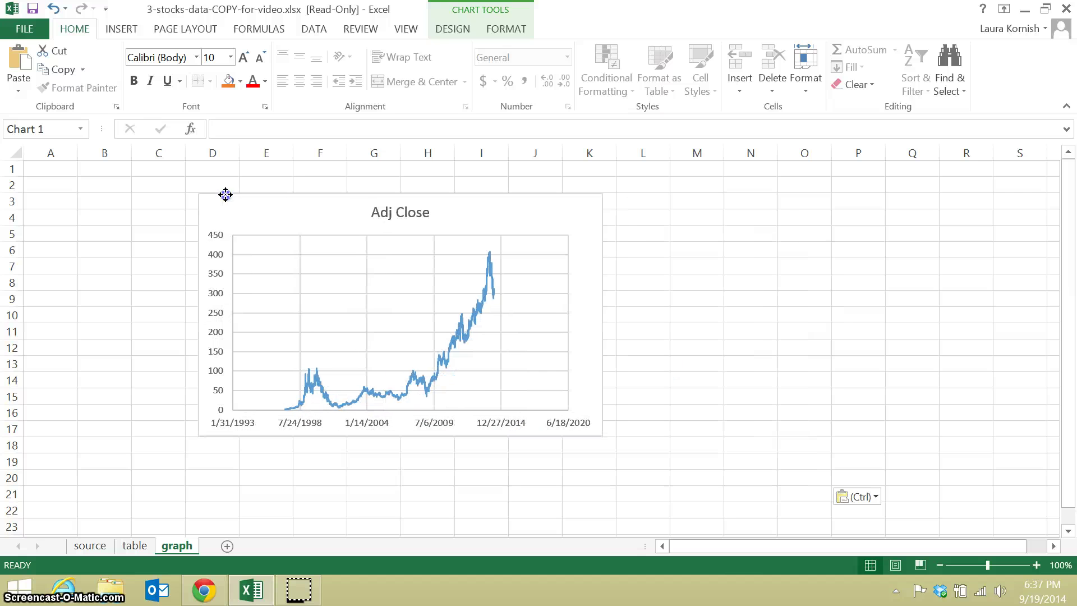
pyautogui.click(1037, 565)
pyautogui.click(1036, 565)
pyautogui.click(1037, 566)
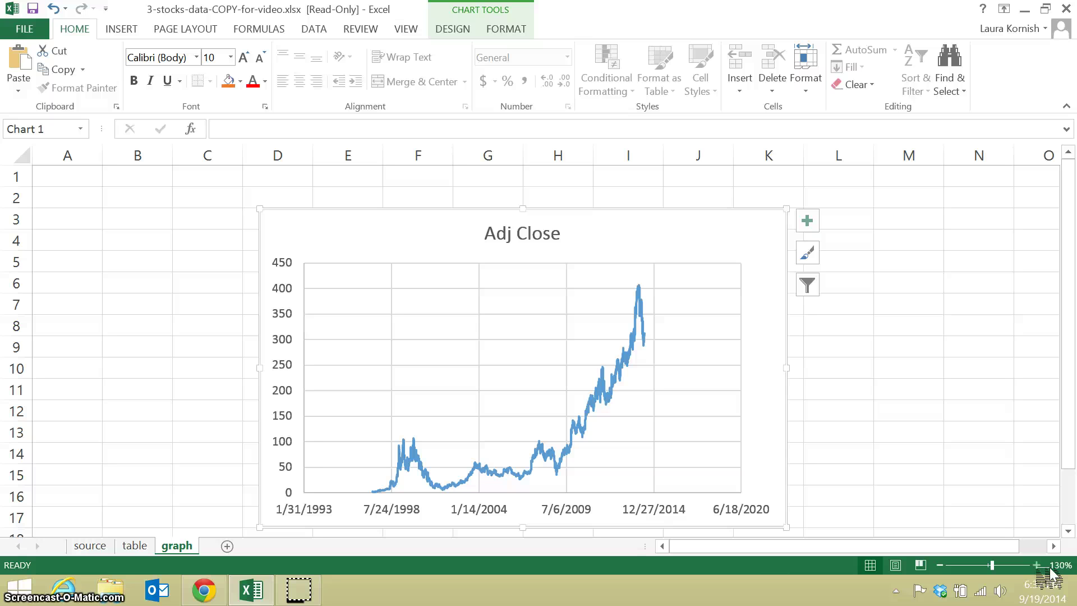
# Enter the headings Date and Adj Close in A3 and B3 of the graph sheet
pyautogui.click(437, 452)
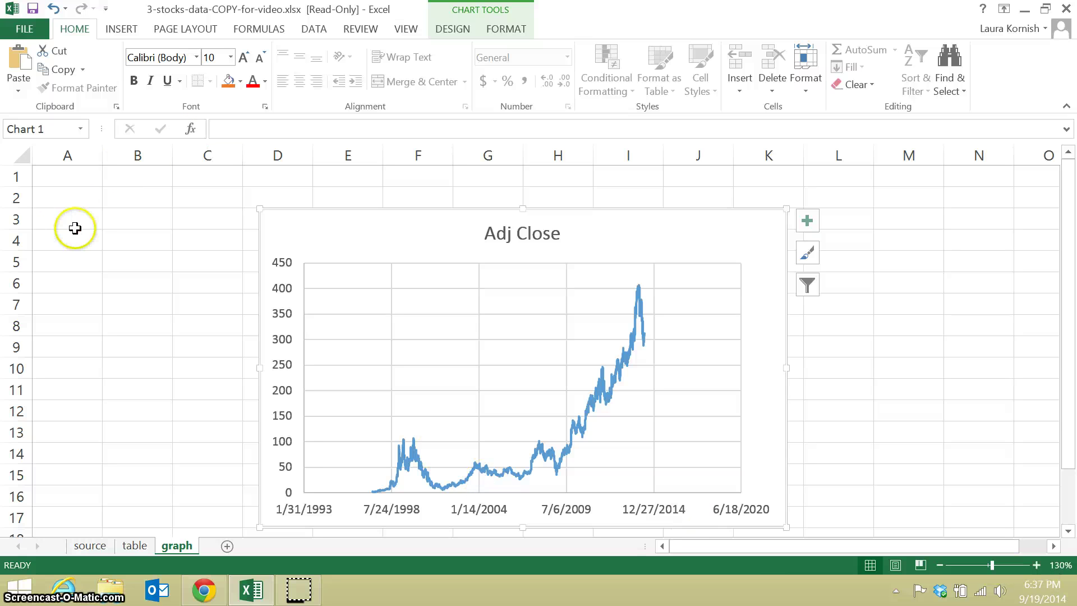
pyautogui.click(73, 211)
pyautogui.write('Date')
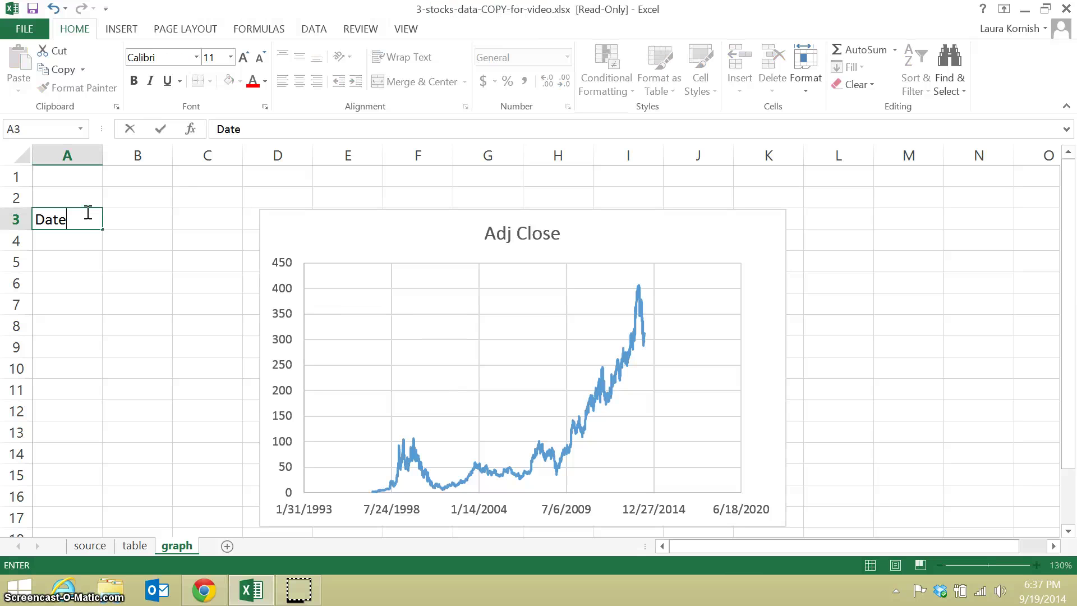
pyautogui.press('Tab')
pyautogui.write('Ad')
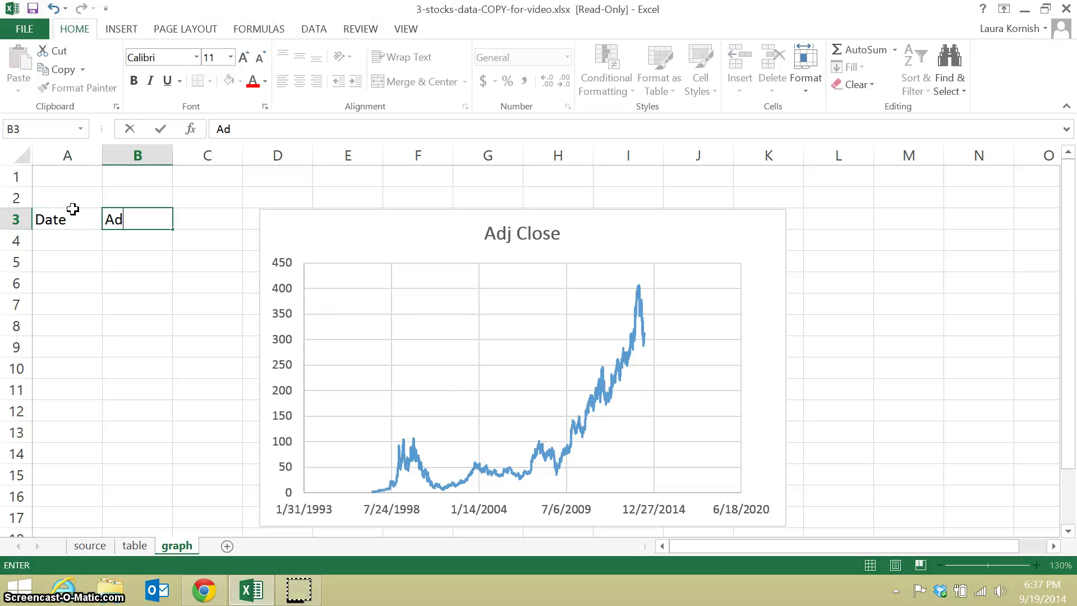
pyautogui.write('j Close')
pyautogui.press('Return')
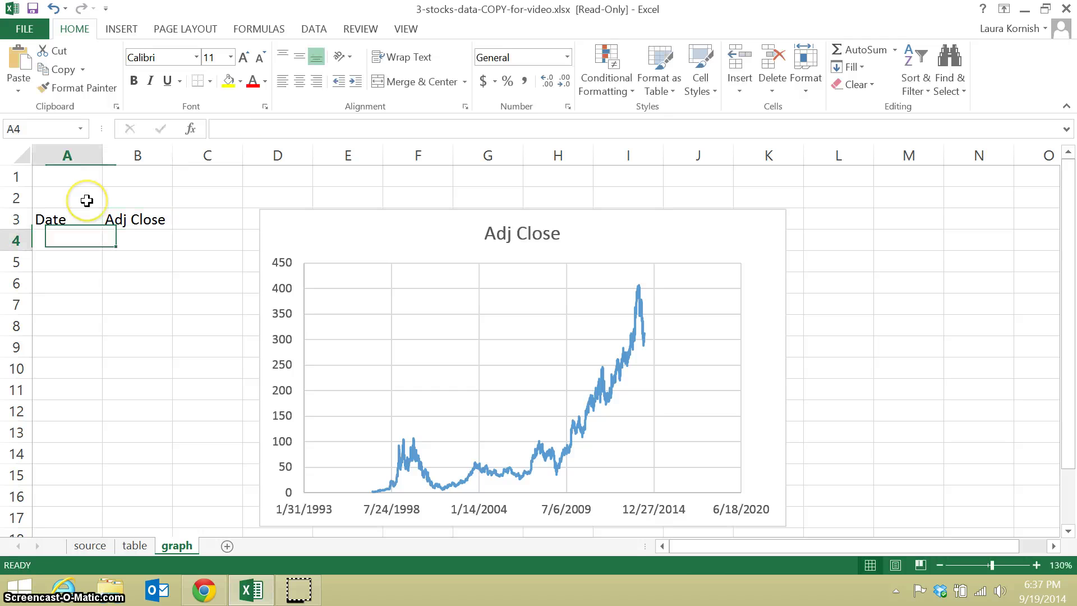
# Enter =MIN(table!A:A) in A4, returning 35566
pyautogui.write('=m')
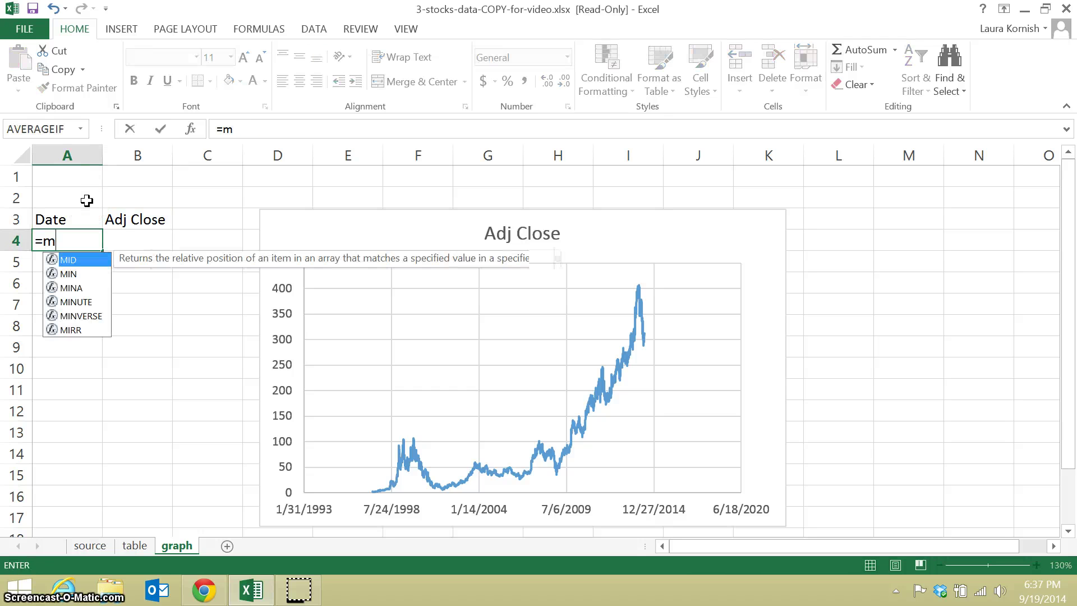
pyautogui.write('in(')
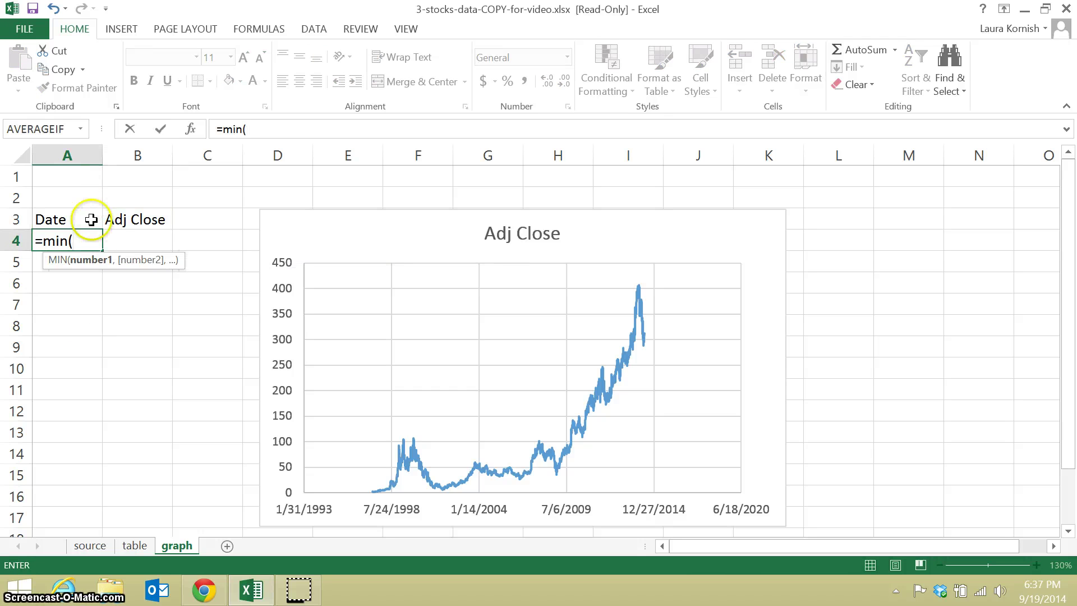
pyautogui.click(135, 544)
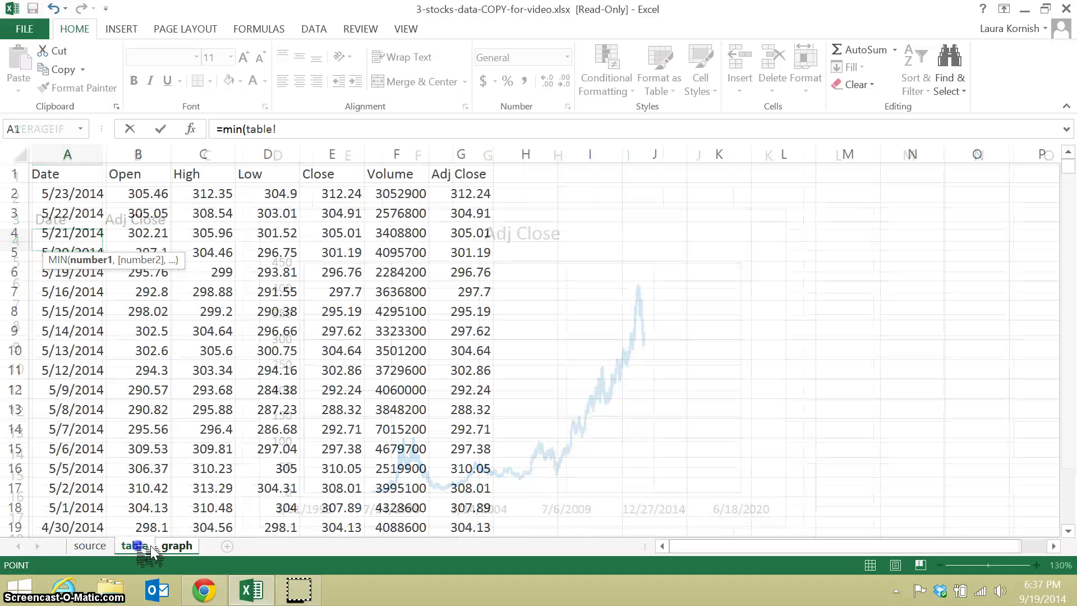
pyautogui.click(77, 154)
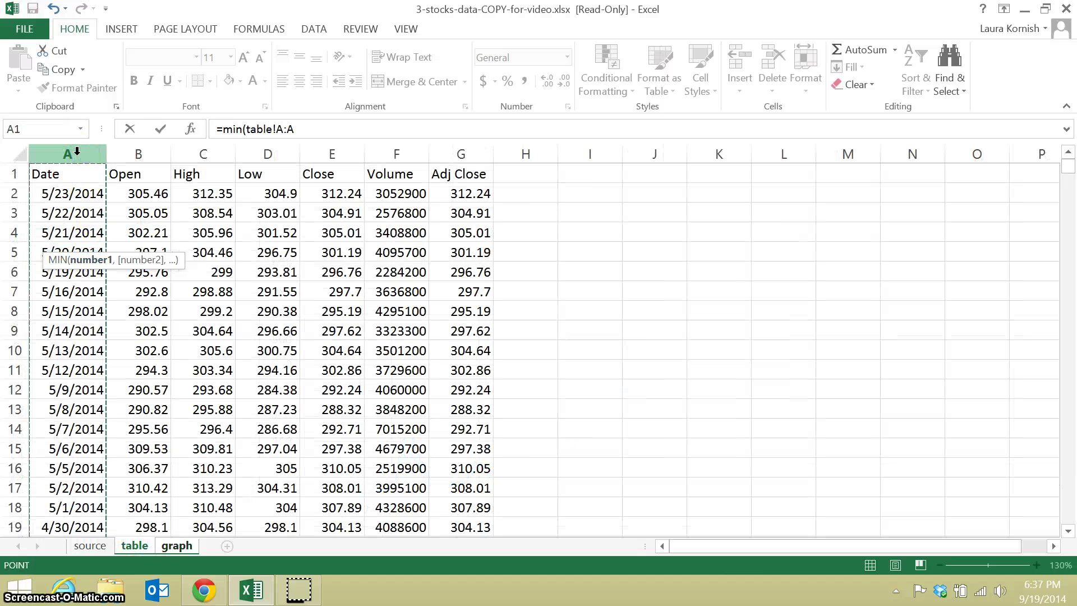
pyautogui.press('Return')
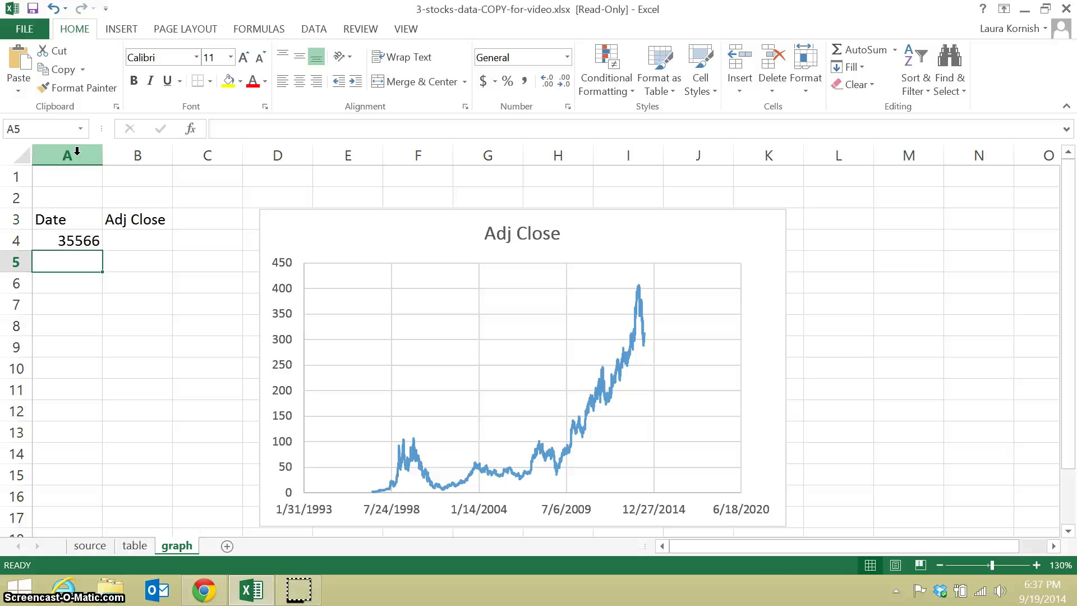
pyautogui.click(80, 234)
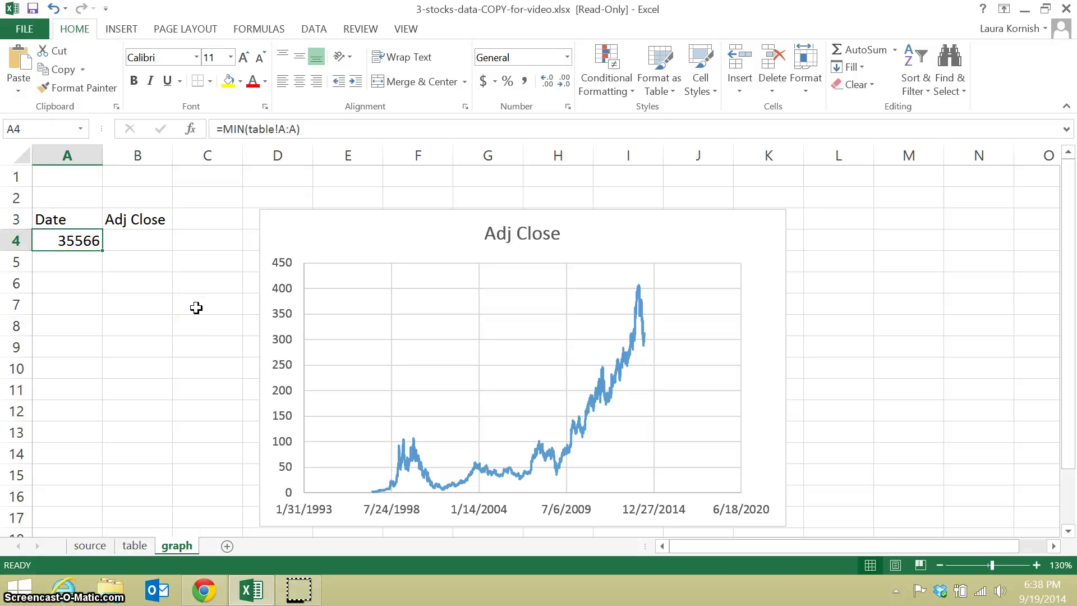
# Format A4 as Short Date (5/16/1997) and fill its formula down to A5
pyautogui.click(567, 57)
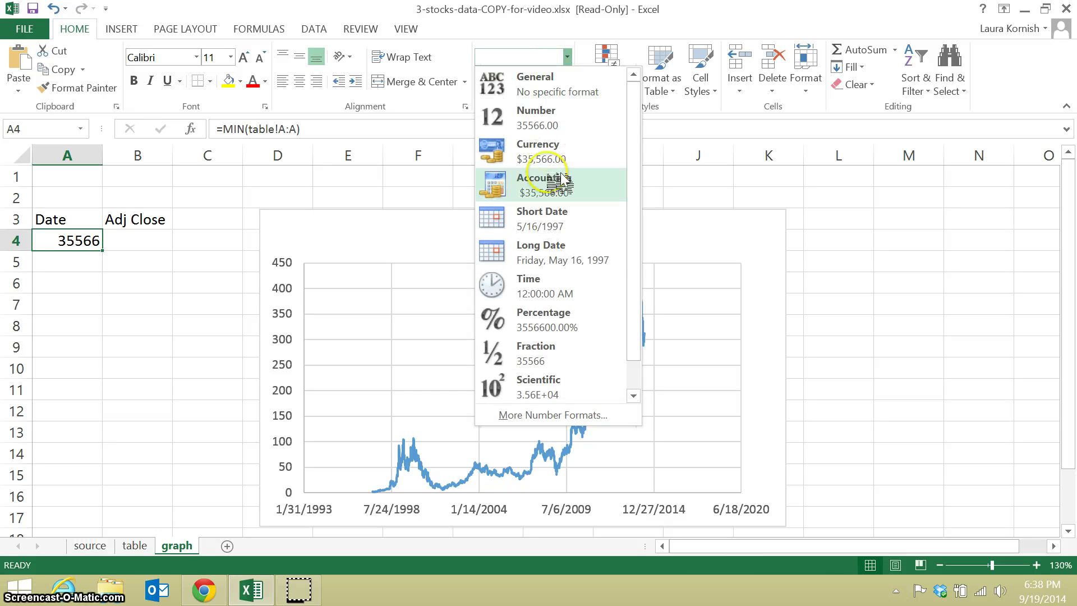
pyautogui.click(556, 226)
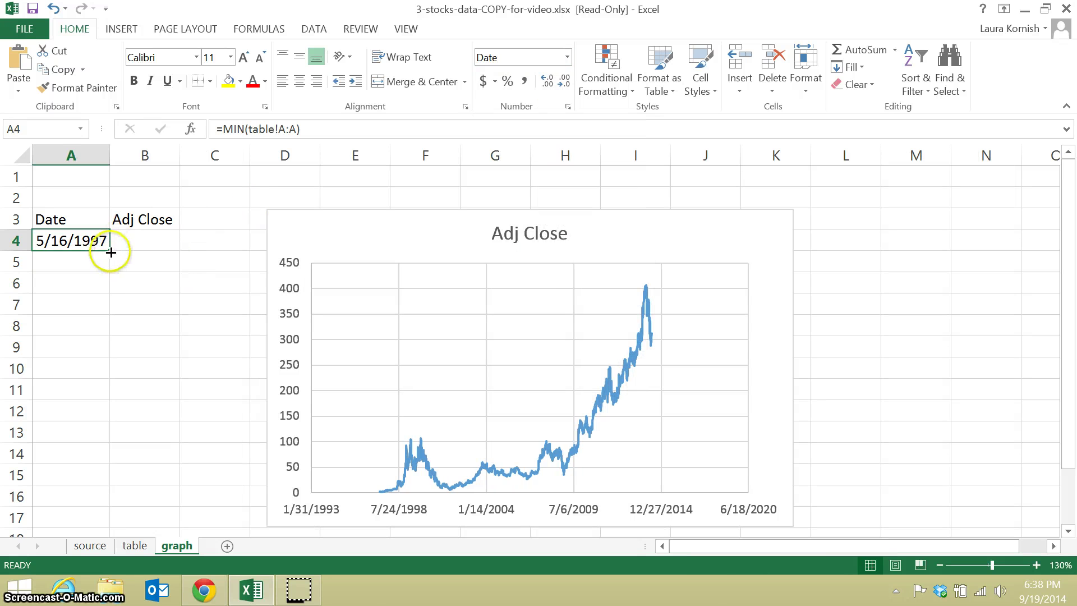
pyautogui.moveTo(108, 251); pyautogui.dragTo(107, 270)
# Change A5's MIN to MAX to show 5/23/2014, then start =VLOOKUP( in B4
pyautogui.click(91, 263)
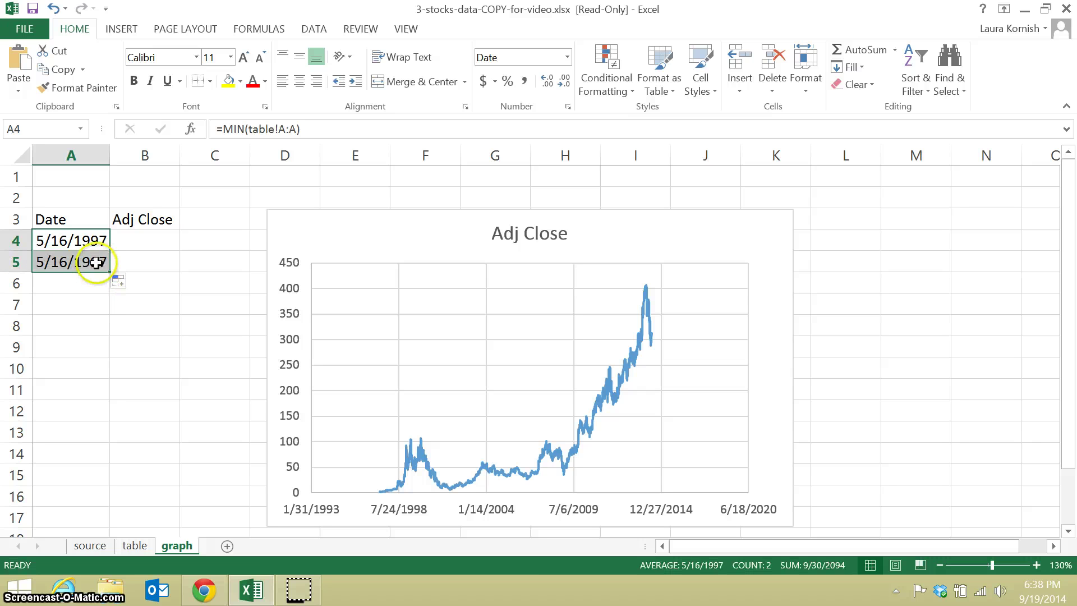
pyautogui.click(242, 129)
pyautogui.doubleClick(243, 129)
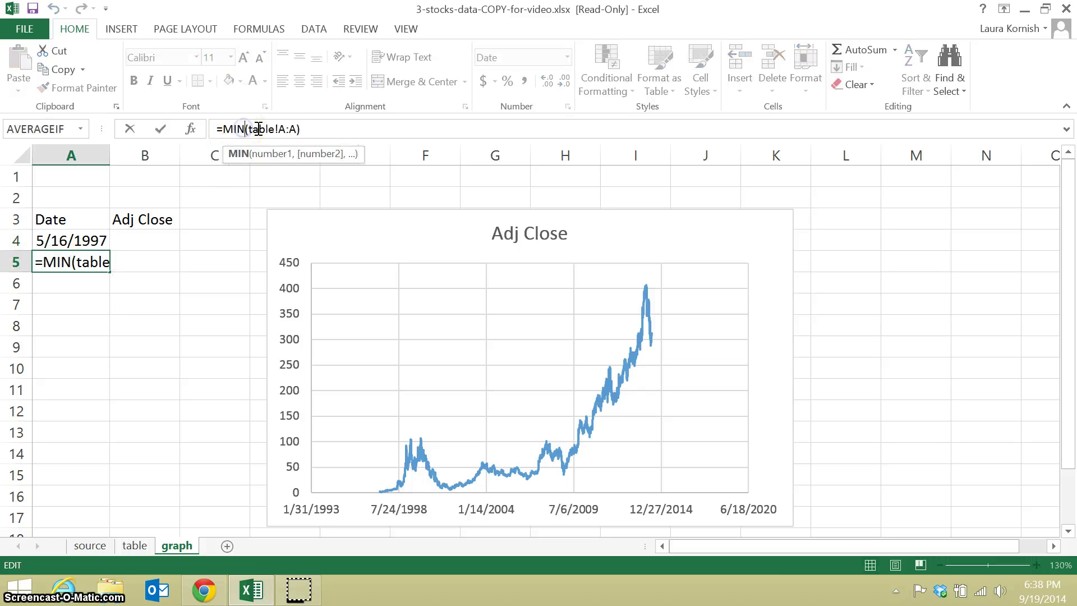
pyautogui.write('Max')
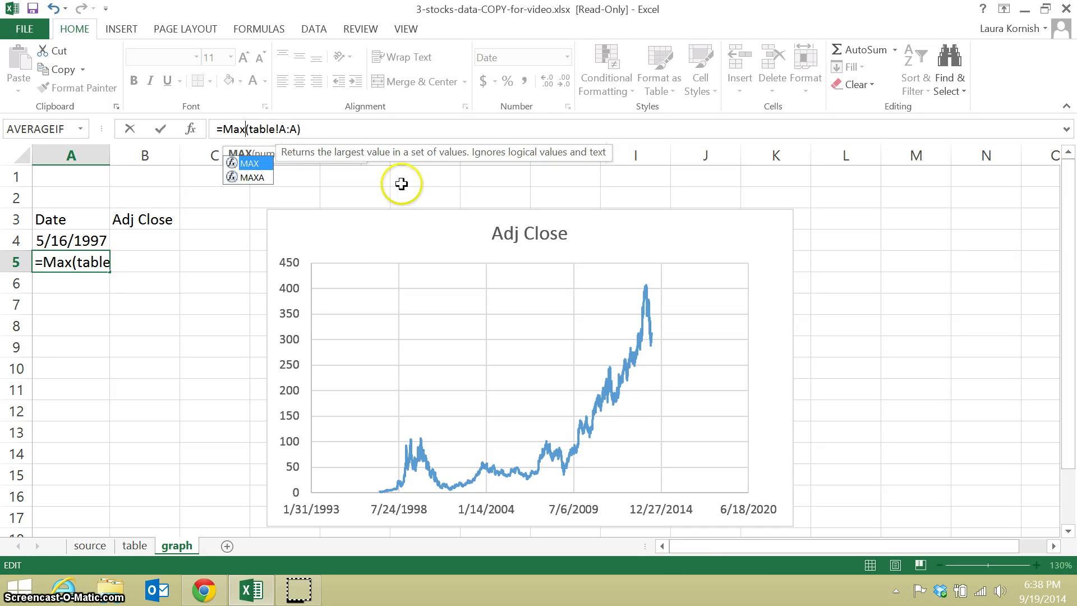
pyautogui.press('Return')
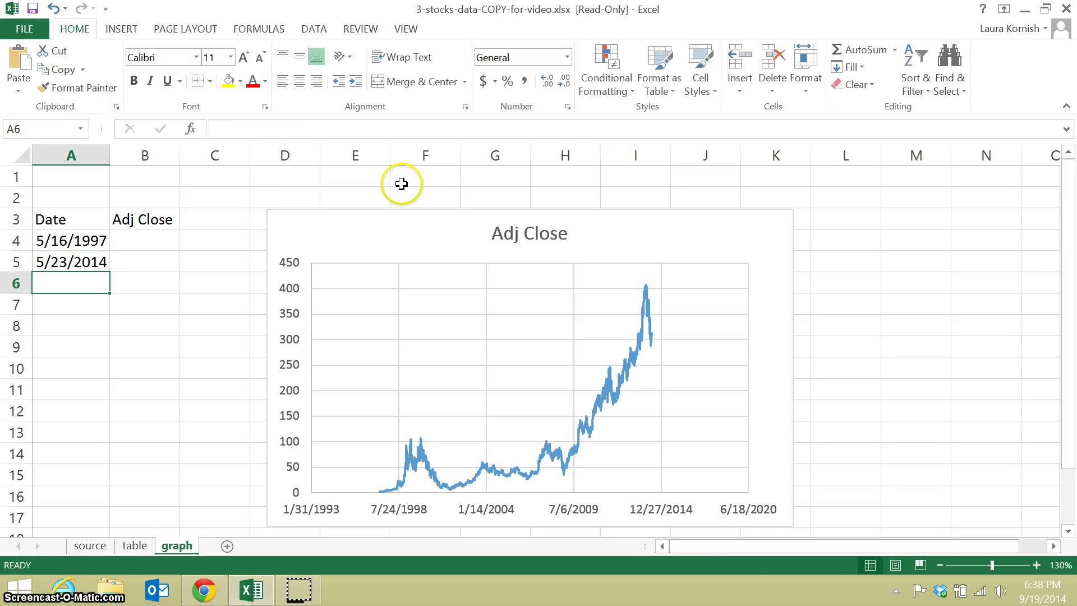
pyautogui.click(144, 236)
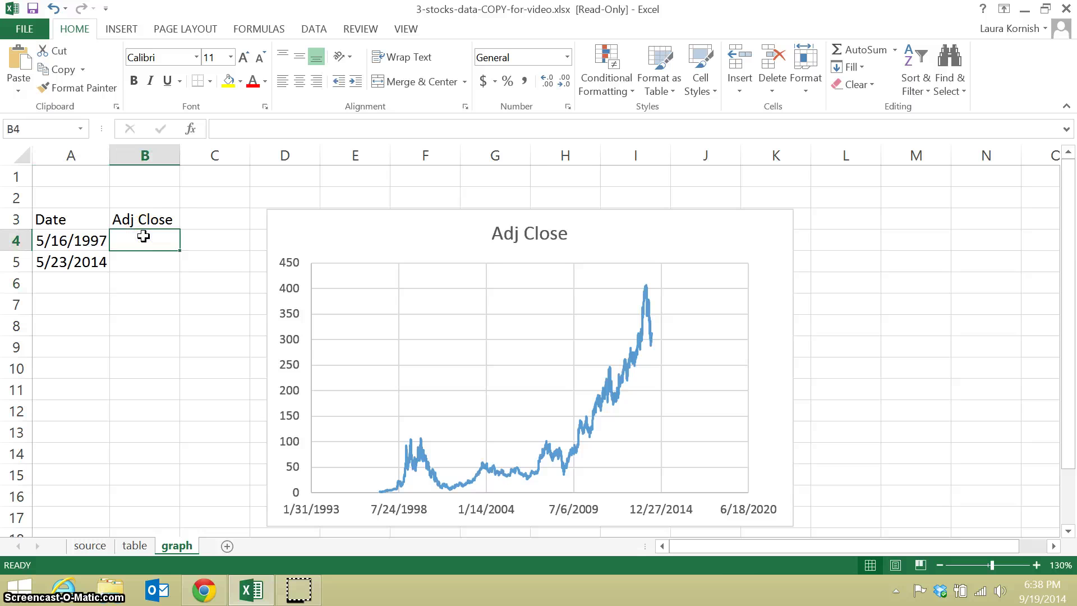
pyautogui.write('=vlooku')
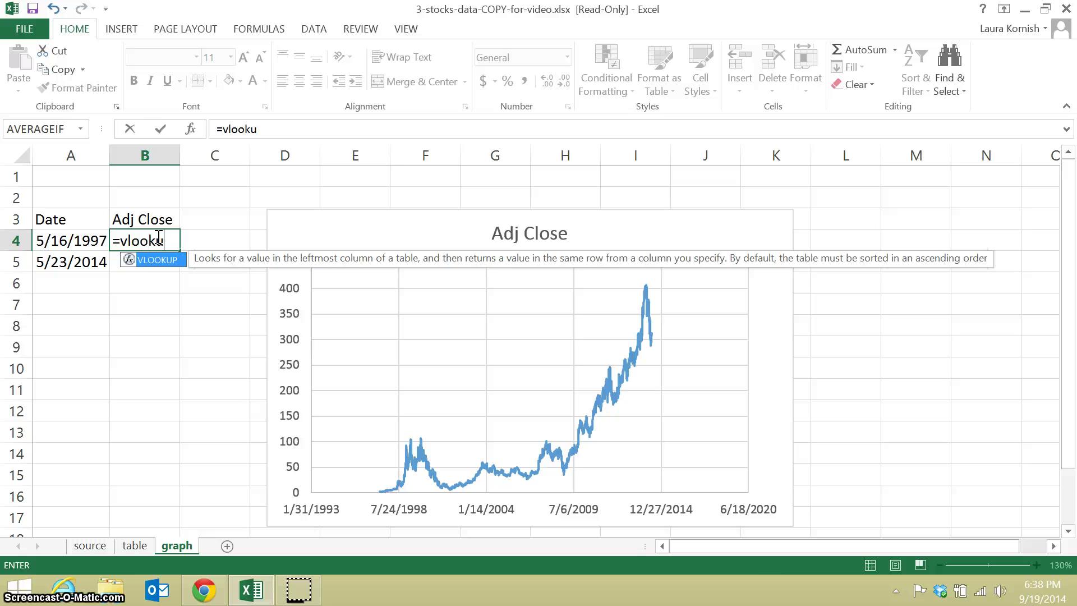
pyautogui.write('p(')
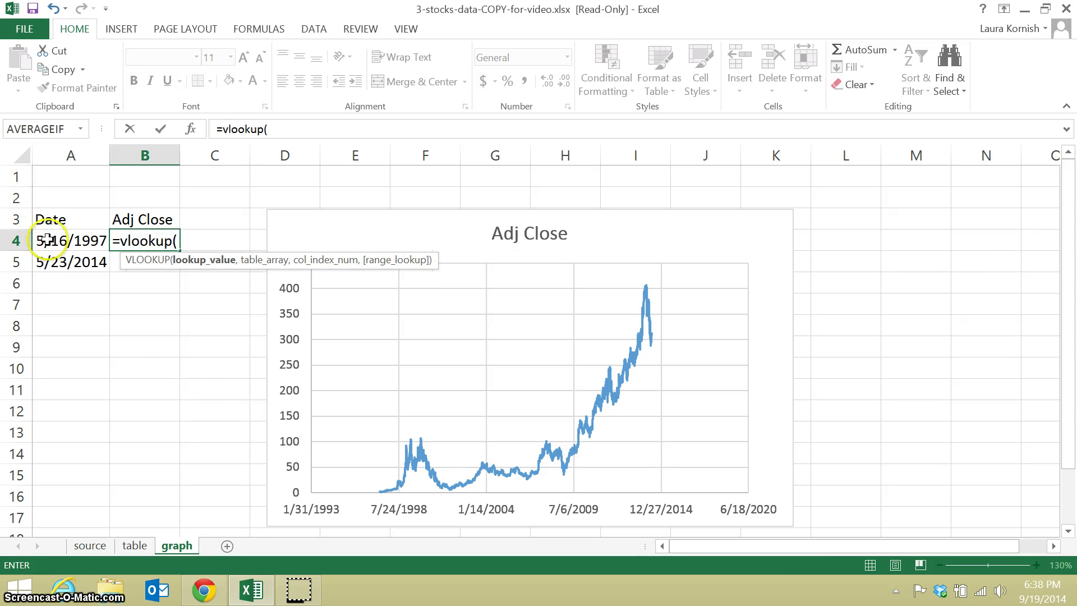
# Complete B4 as =VLOOKUP(A4,table!A2:G4284,7,FALSE), returning 1.73
pyautogui.click(64, 243)
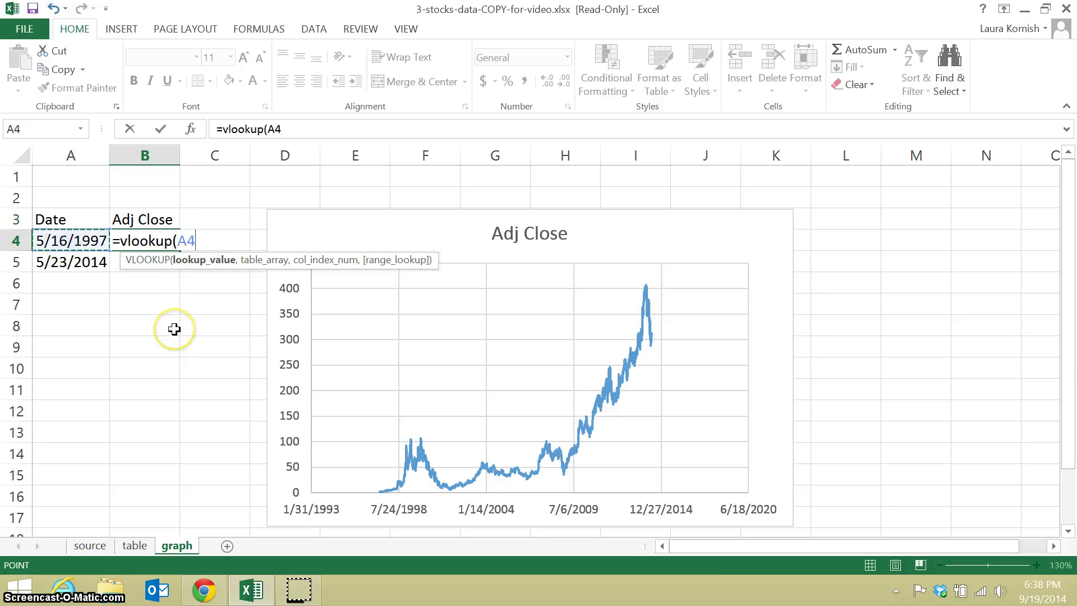
pyautogui.write(',')
pyautogui.click(135, 545)
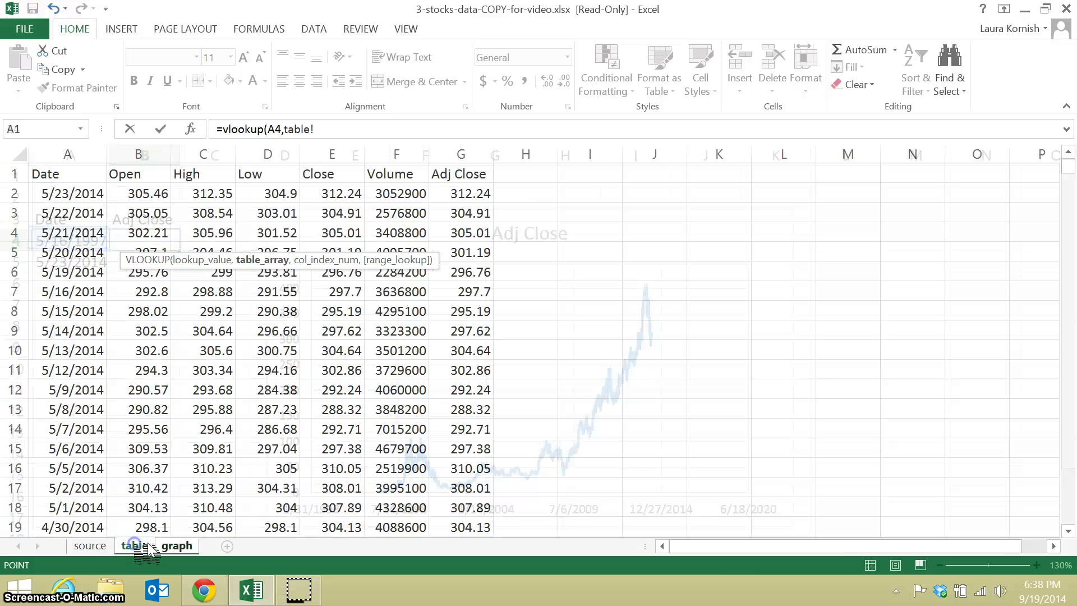
pyautogui.click(88, 194)
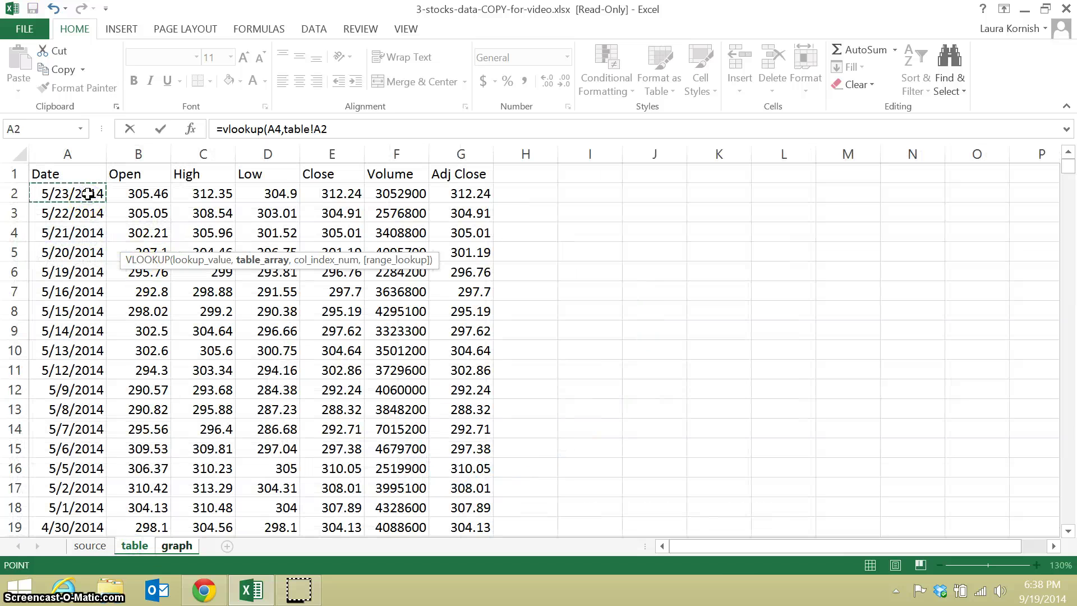
pyautogui.hotkey('ctrl', 'shift', 'Down')
pyautogui.hotkey('ctrl', 'shift', 'Right')
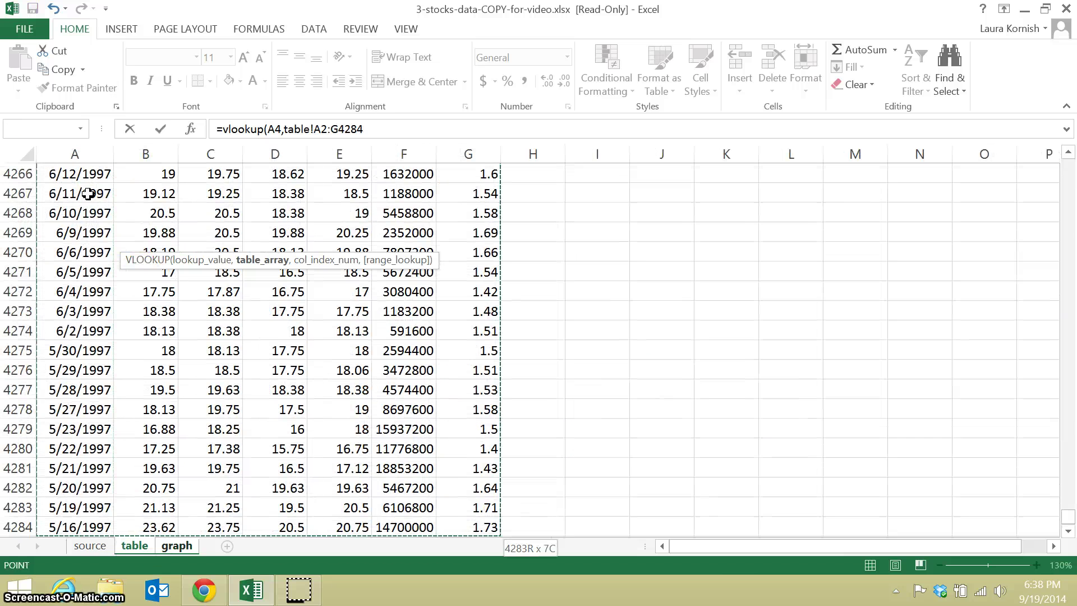
pyautogui.write(',')
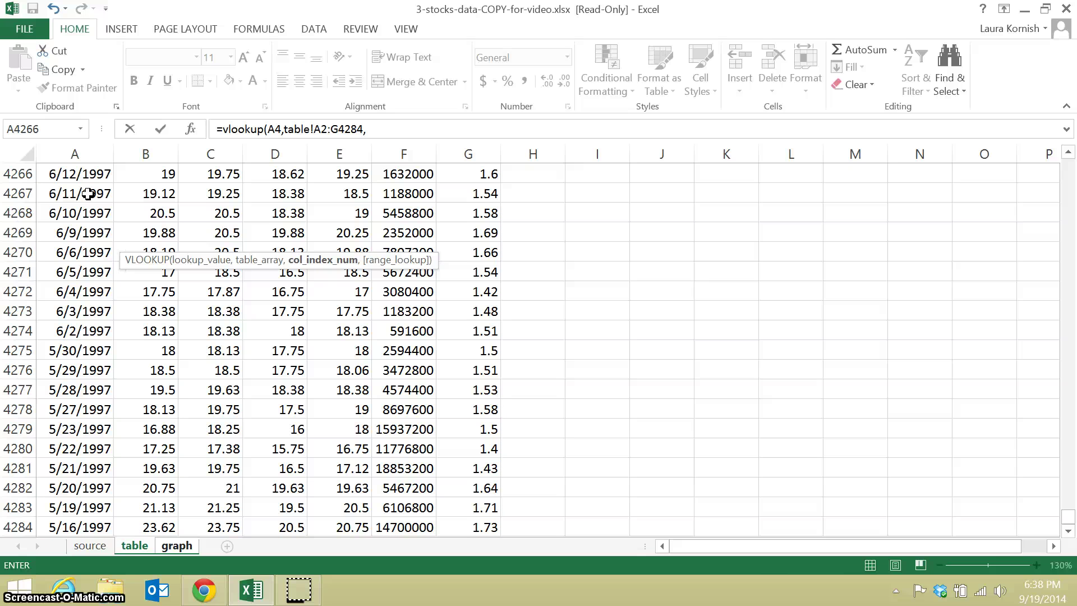
pyautogui.write('7')
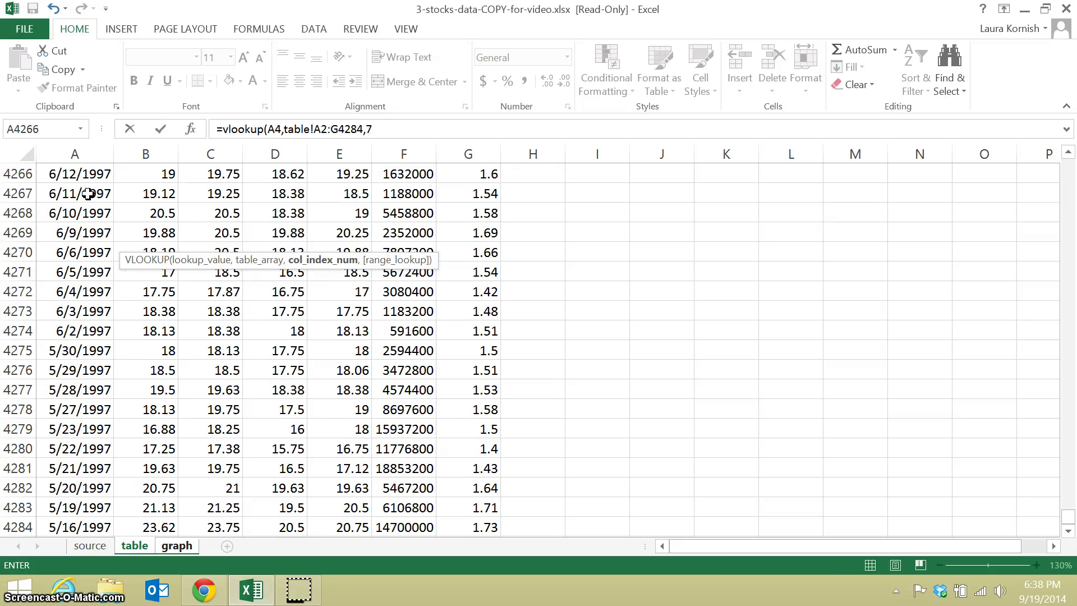
pyautogui.write(',false')
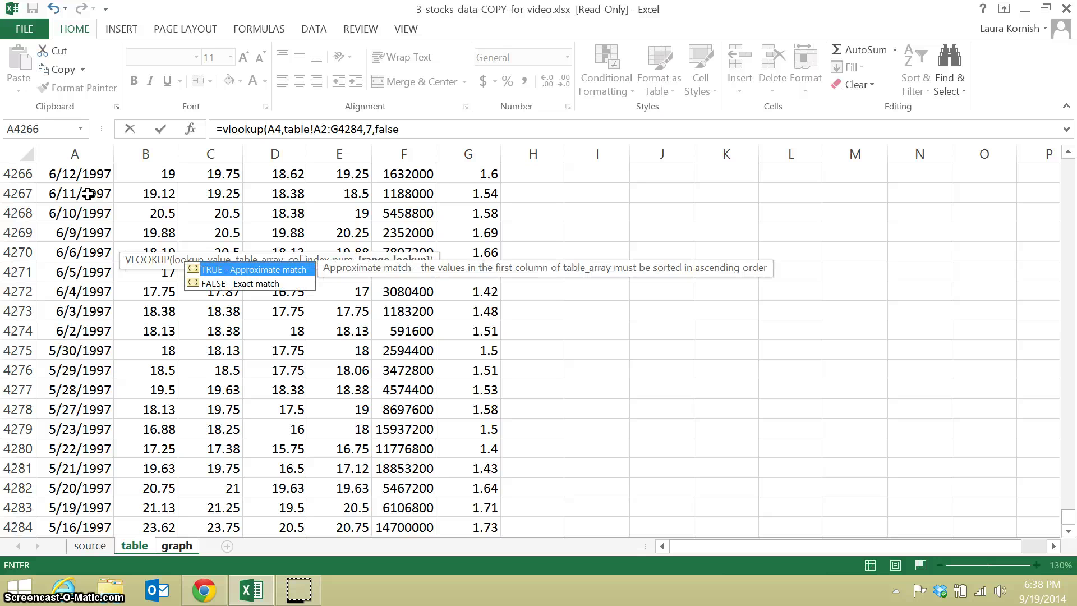
pyautogui.press('Return')
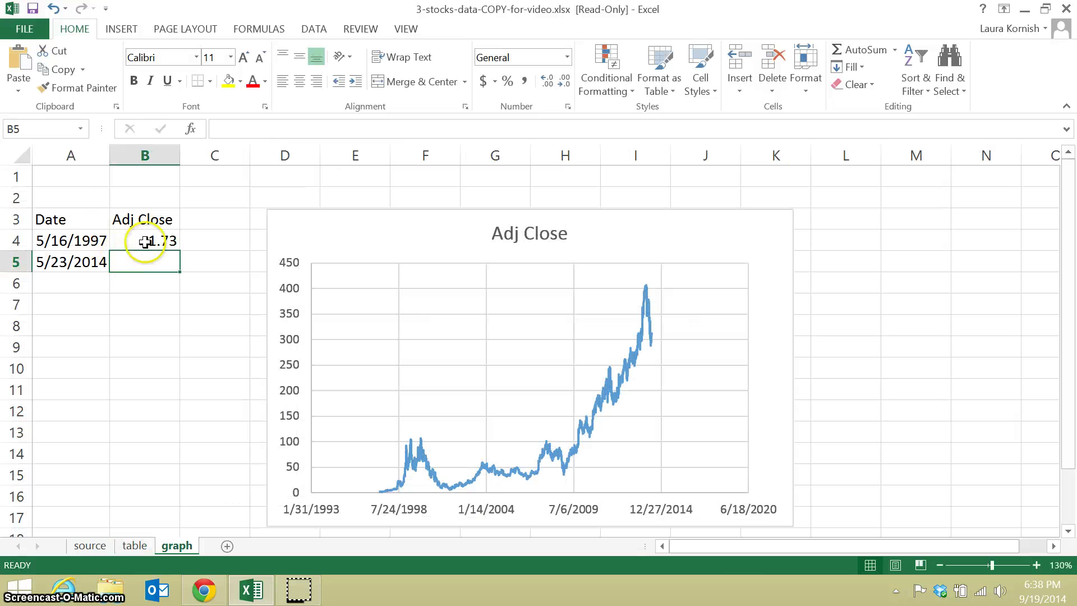
# Make B4's lookup range absolute and fill it down to B5, returning 312.24
pyautogui.click(150, 235)
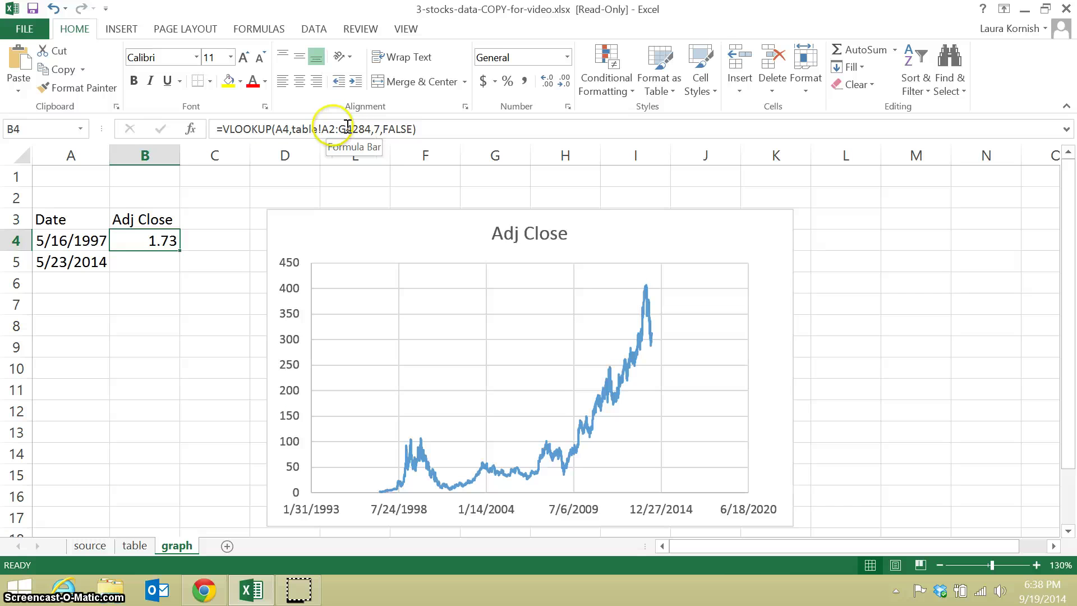
pyautogui.doubleClick(365, 129)
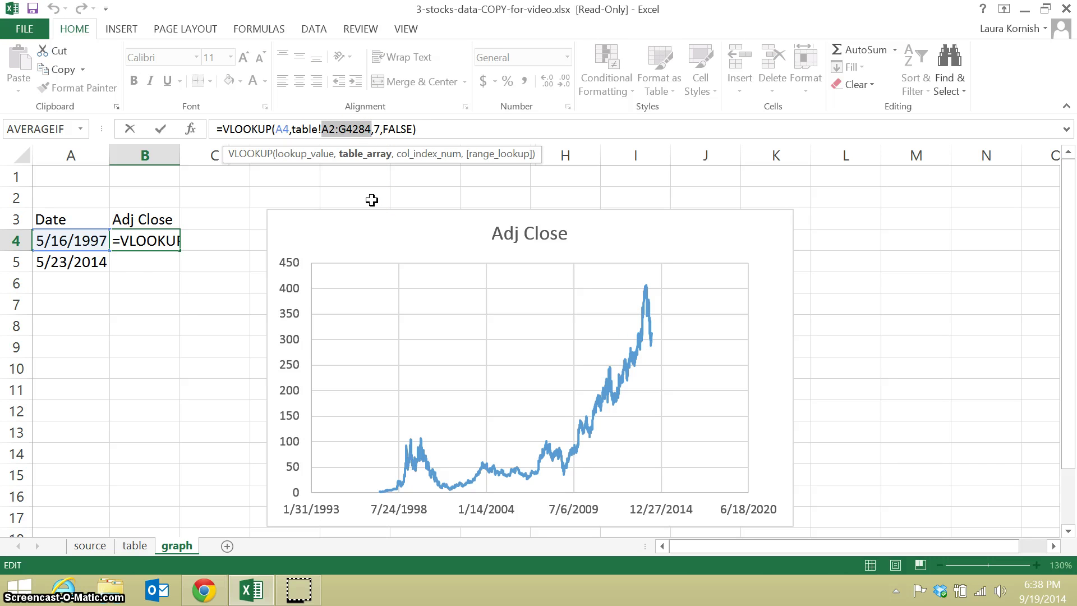
pyautogui.press('F4')
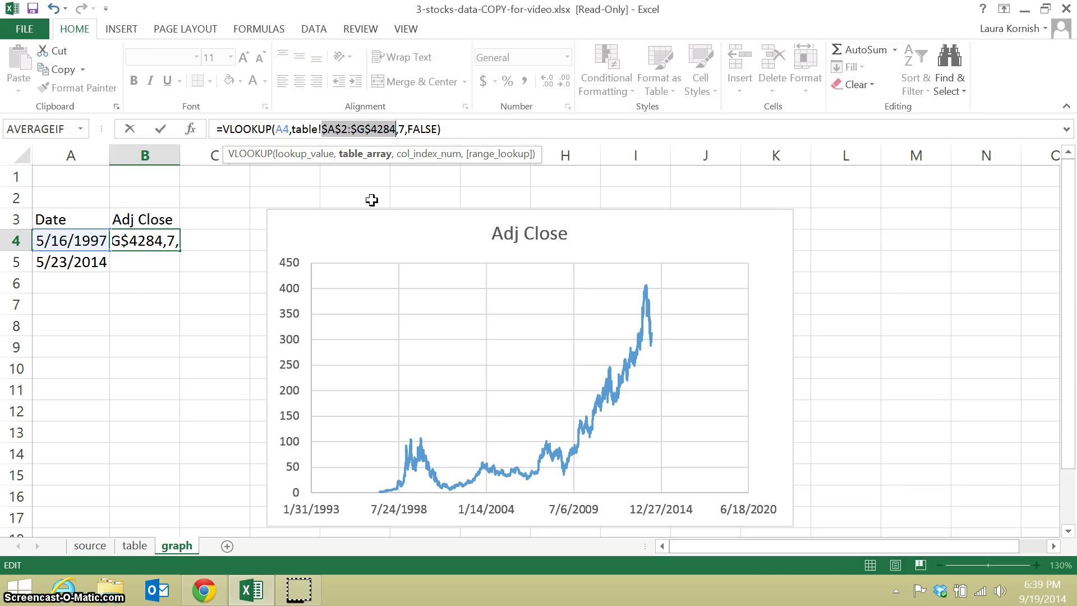
pyautogui.press('Return')
pyautogui.click(161, 240)
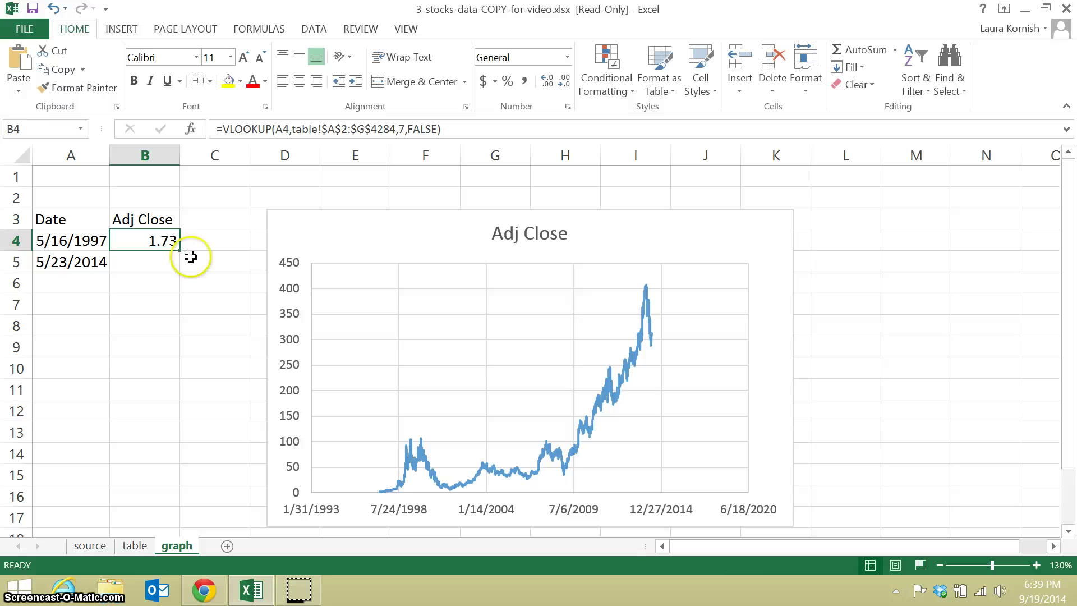
pyautogui.moveTo(180, 250); pyautogui.dragTo(181, 278)
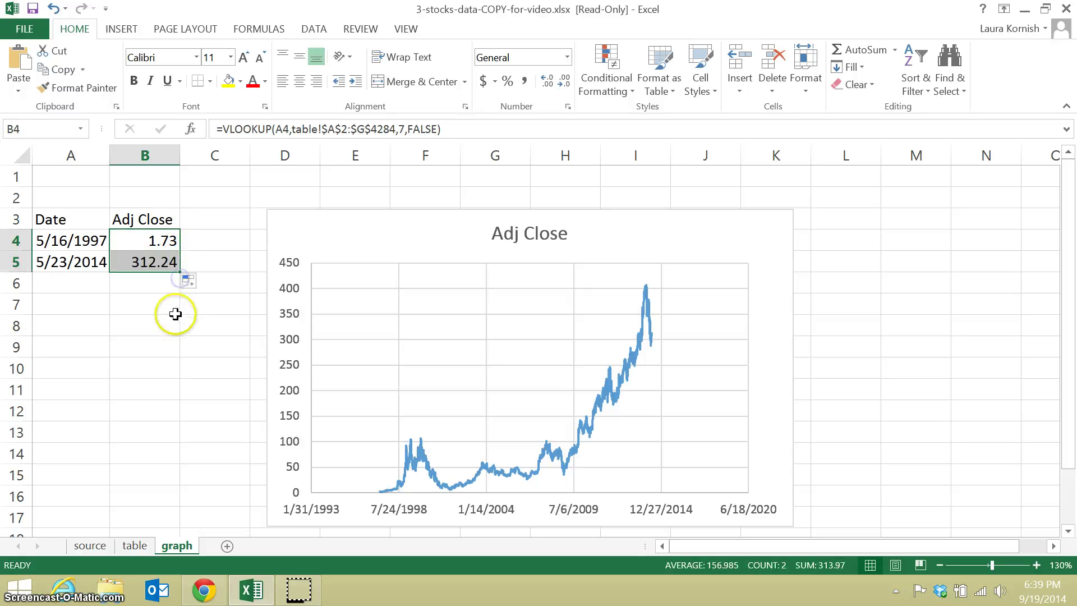
pyautogui.click(166, 287)
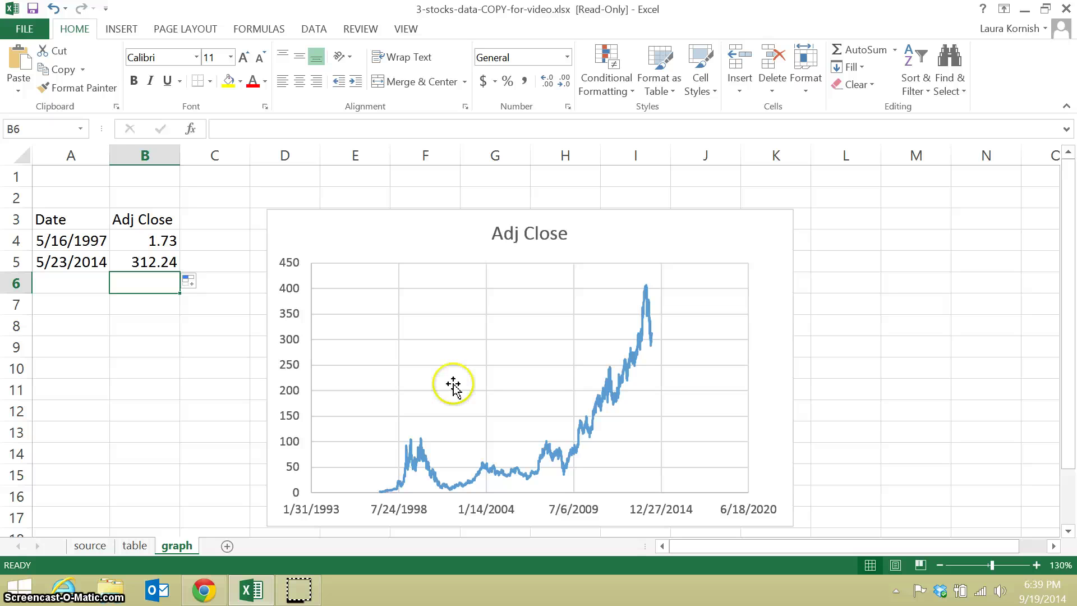
# Open Select Data Source for the Adj Close chart from its plot-area context menu
pyautogui.click(513, 329)
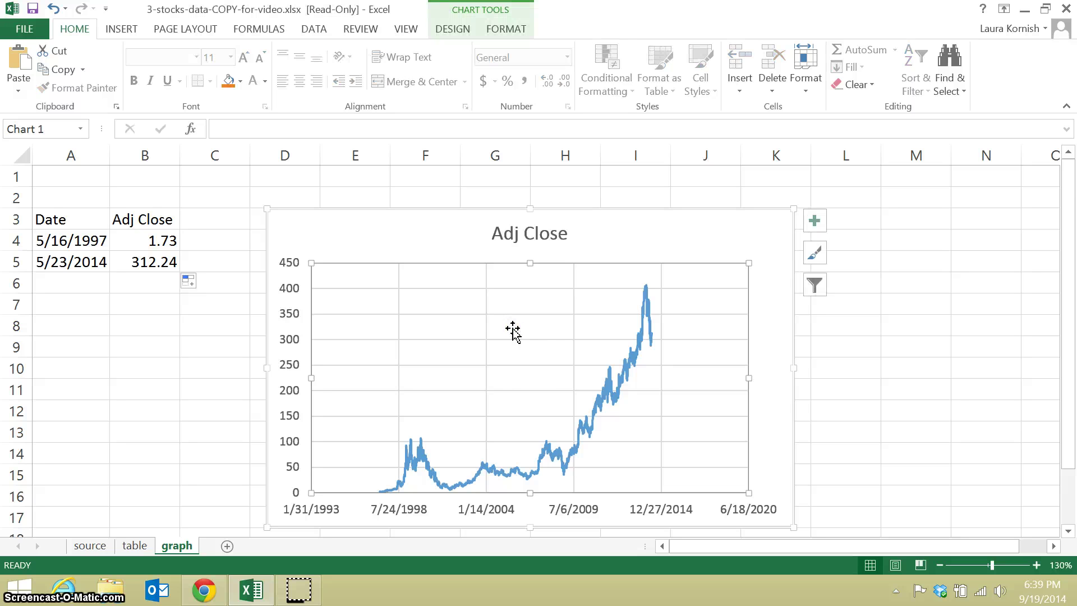
pyautogui.rightClick(513, 329)
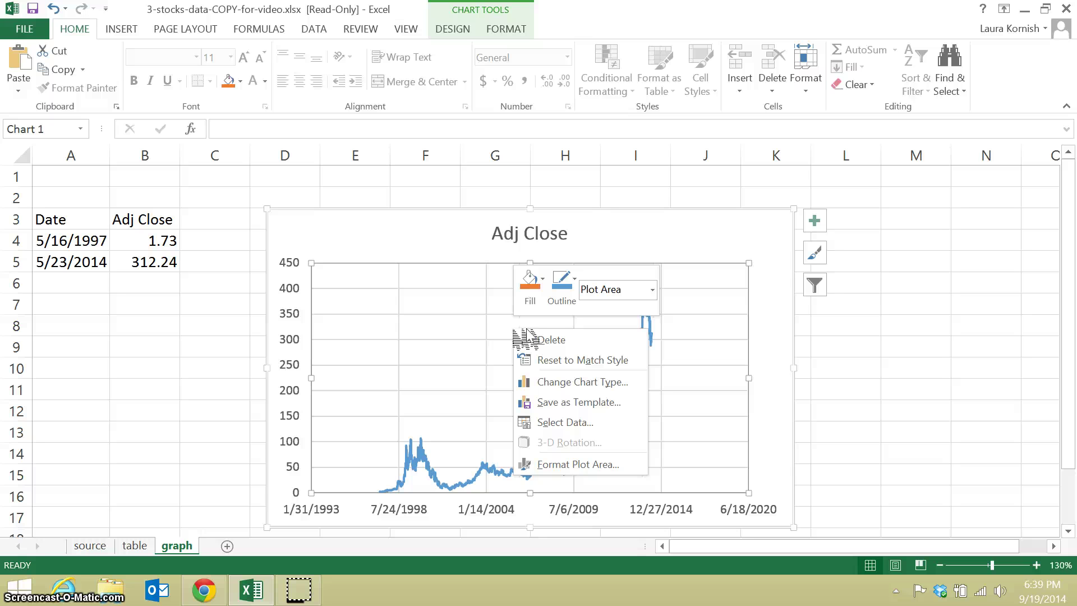
pyautogui.click(578, 426)
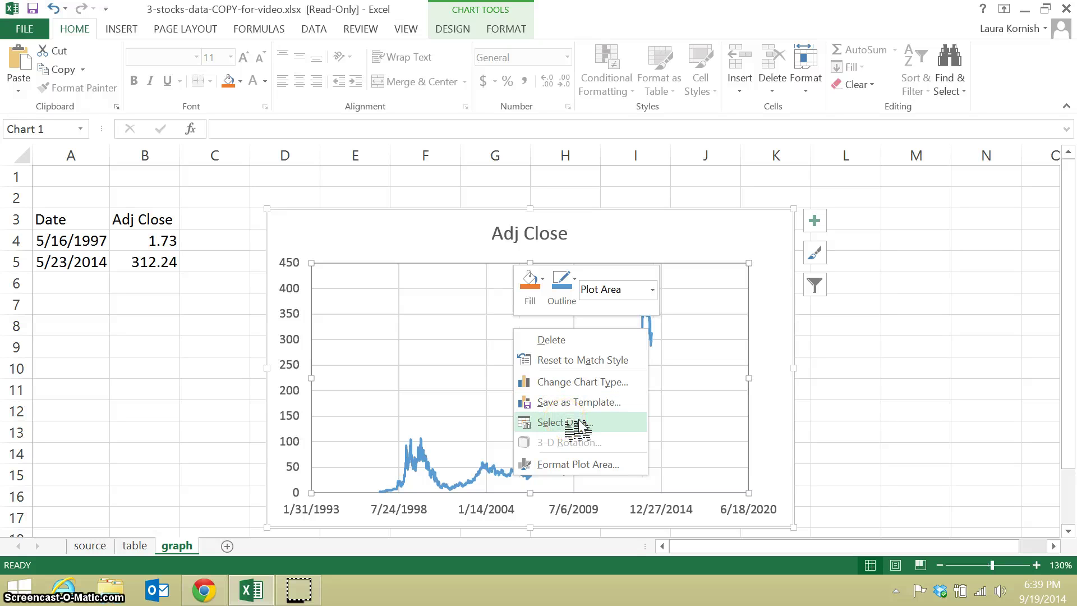
pyautogui.click(623, 427)
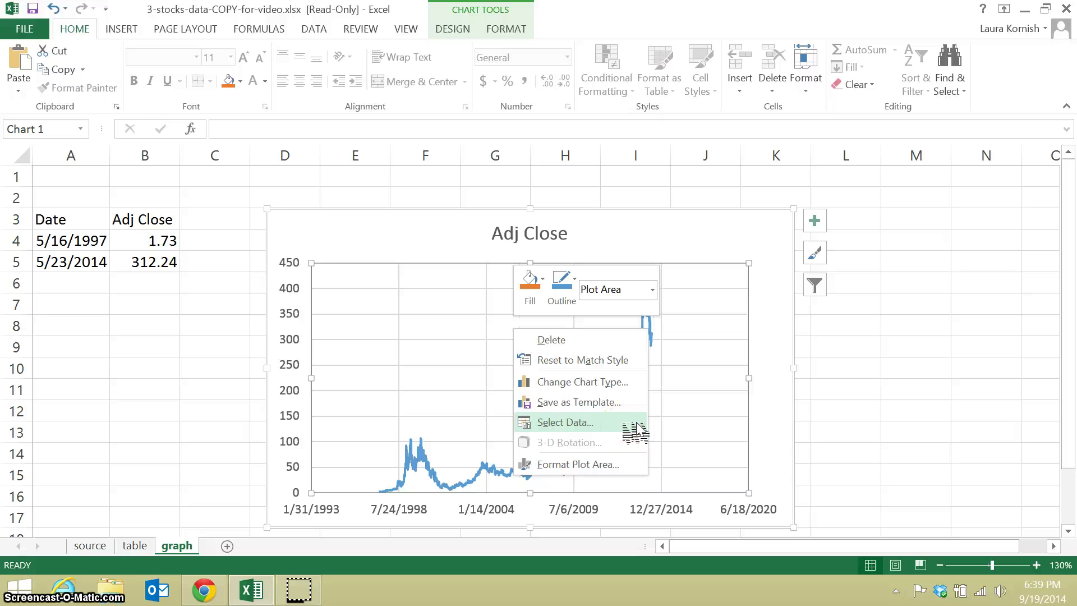
pyautogui.click(621, 423)
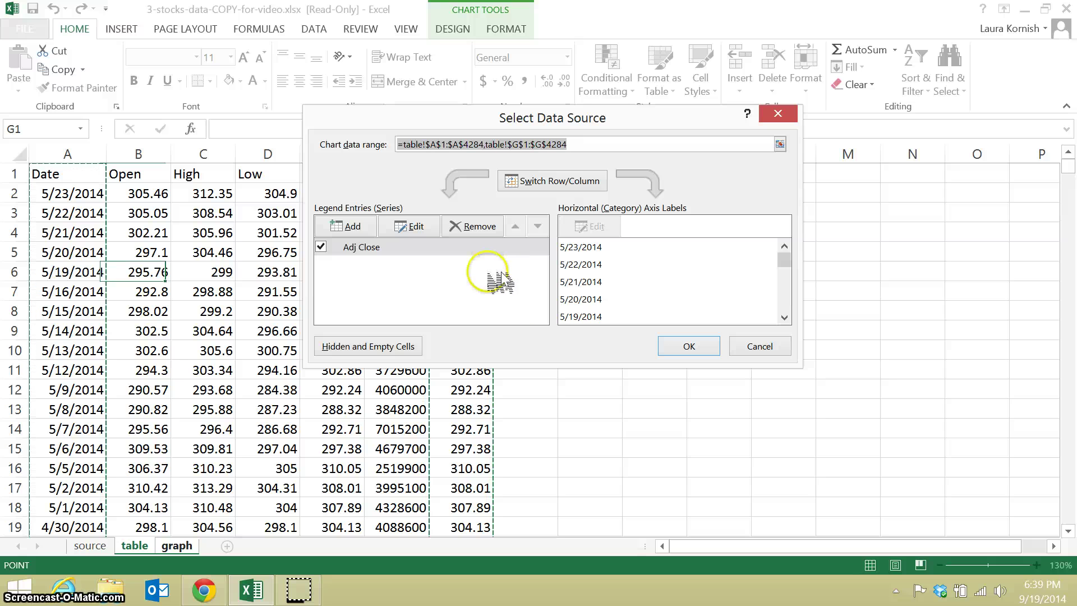
# Add Series2 with X values graph!A4:A5 and Y values graph!B4:B5
pyautogui.click(374, 256)
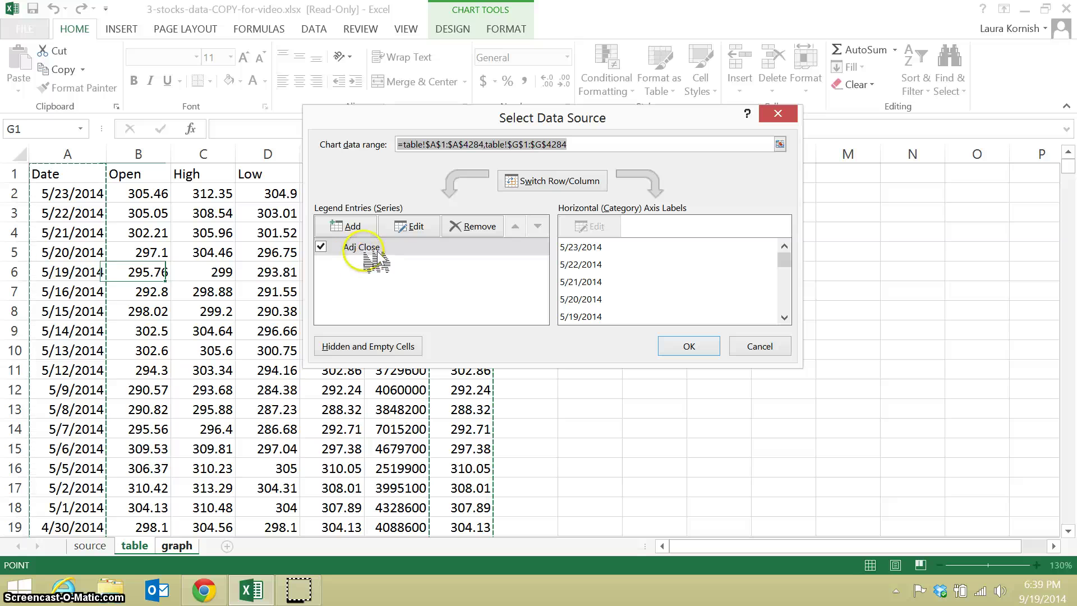
pyautogui.click(359, 227)
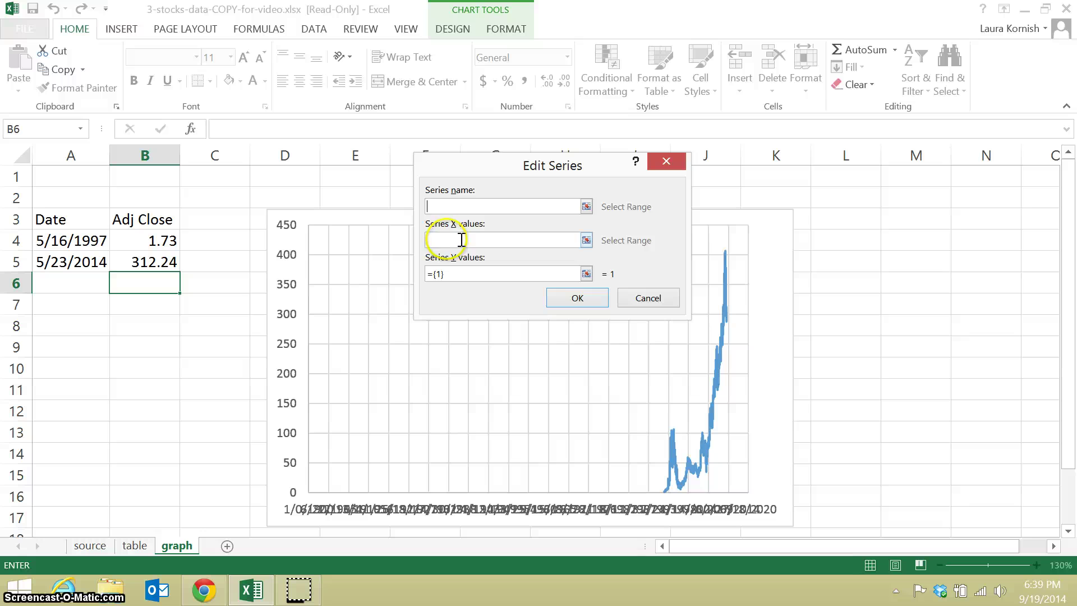
pyautogui.click(459, 239)
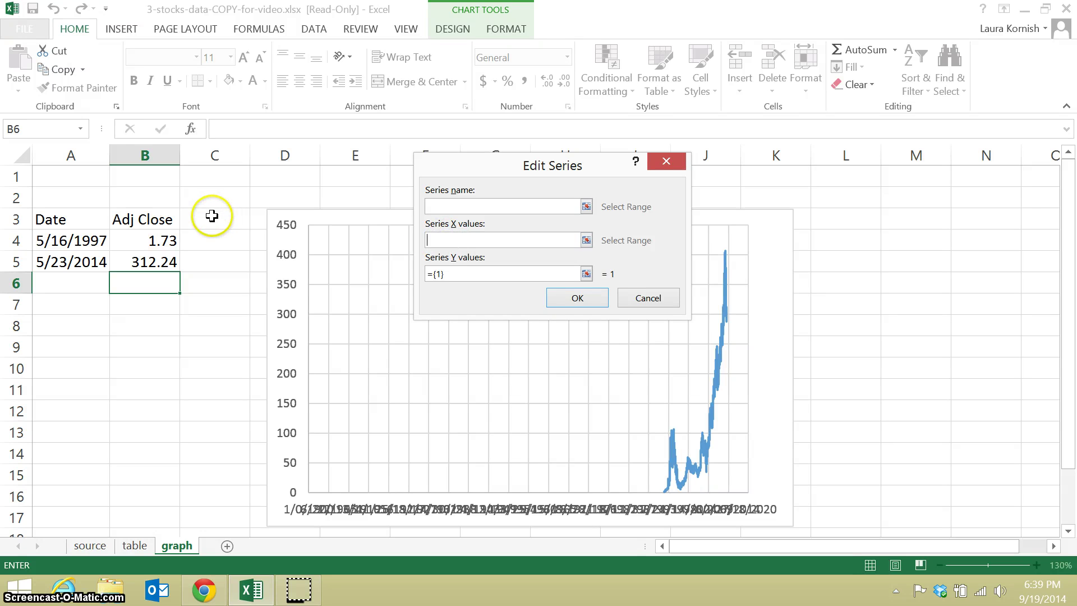
pyautogui.moveTo(101, 240); pyautogui.dragTo(91, 256)
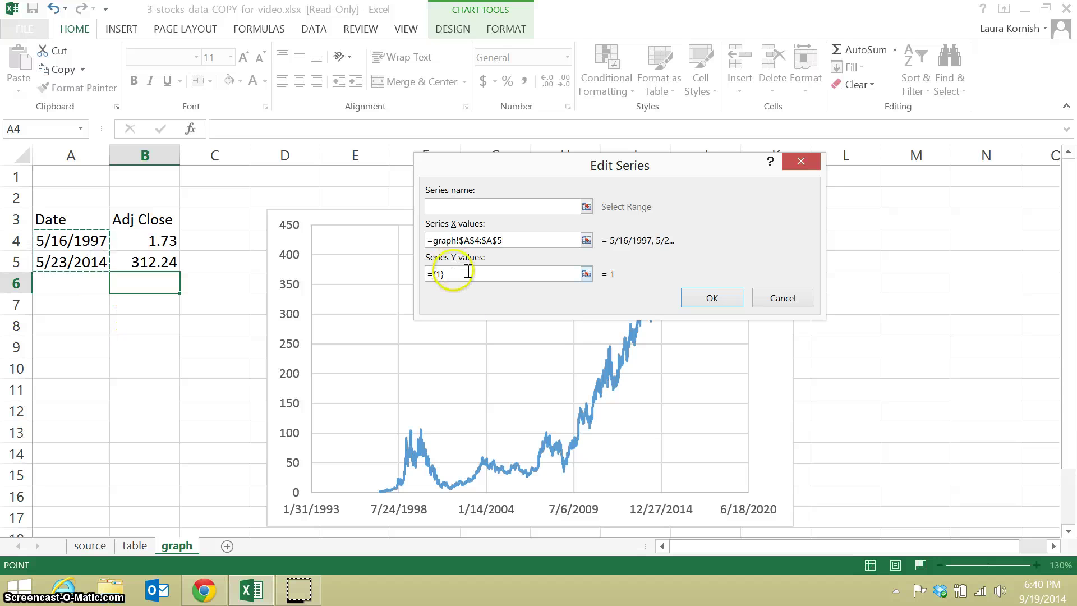
pyautogui.moveTo(451, 273); pyautogui.dragTo(426, 274)
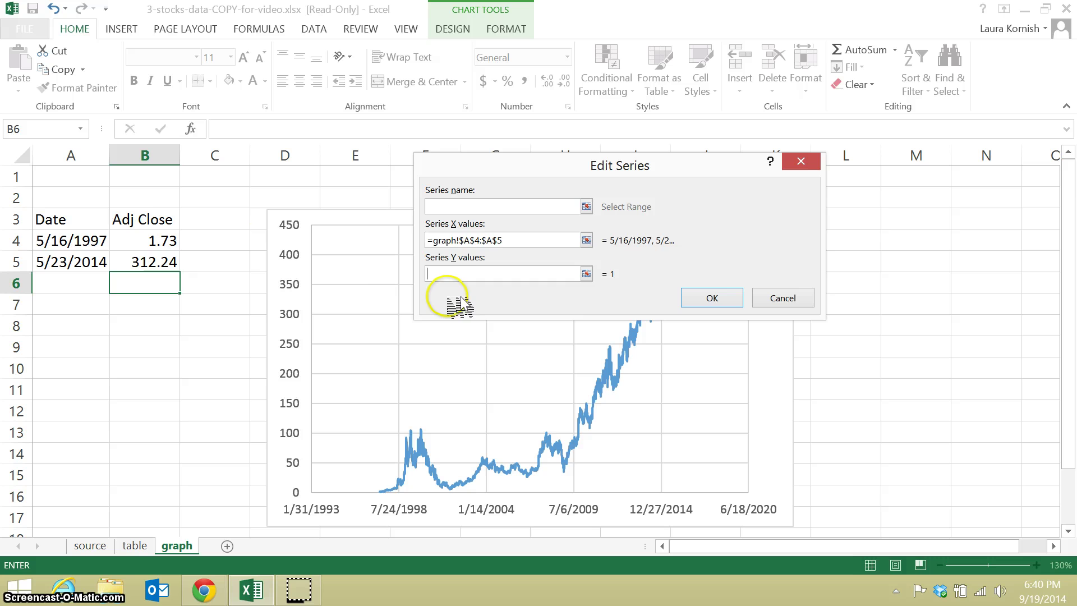
pyautogui.moveTo(159, 238); pyautogui.dragTo(162, 259)
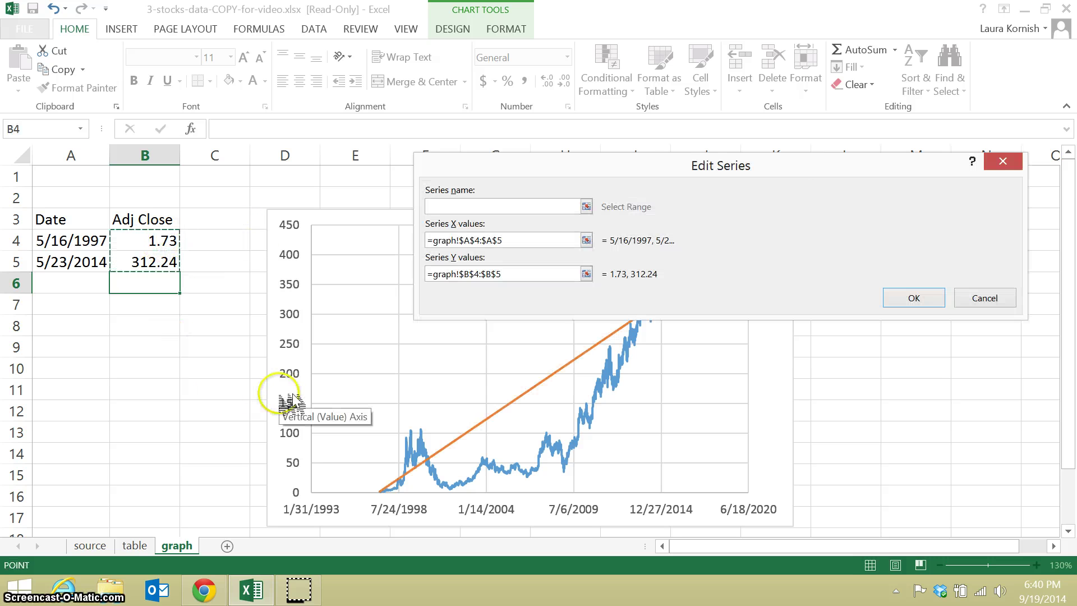
pyautogui.moveTo(650, 163); pyautogui.dragTo(592, 114)
pyautogui.click(861, 247)
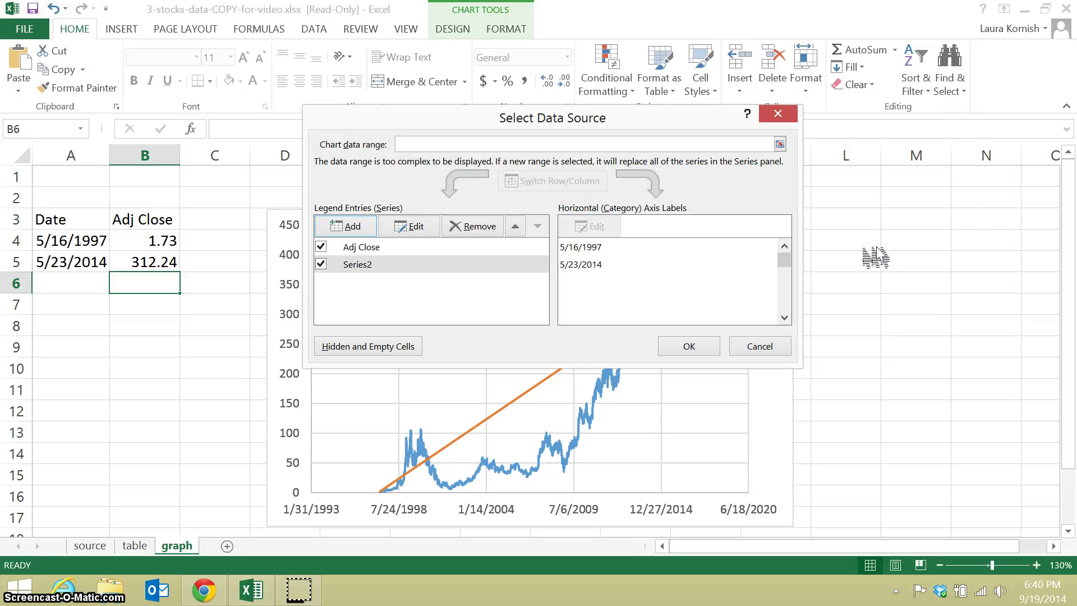
# Confirm the data sources and give orange Series2 built-in size-5 square markers at its 1.73 and 312.24 endpoints
pyautogui.click(690, 345)
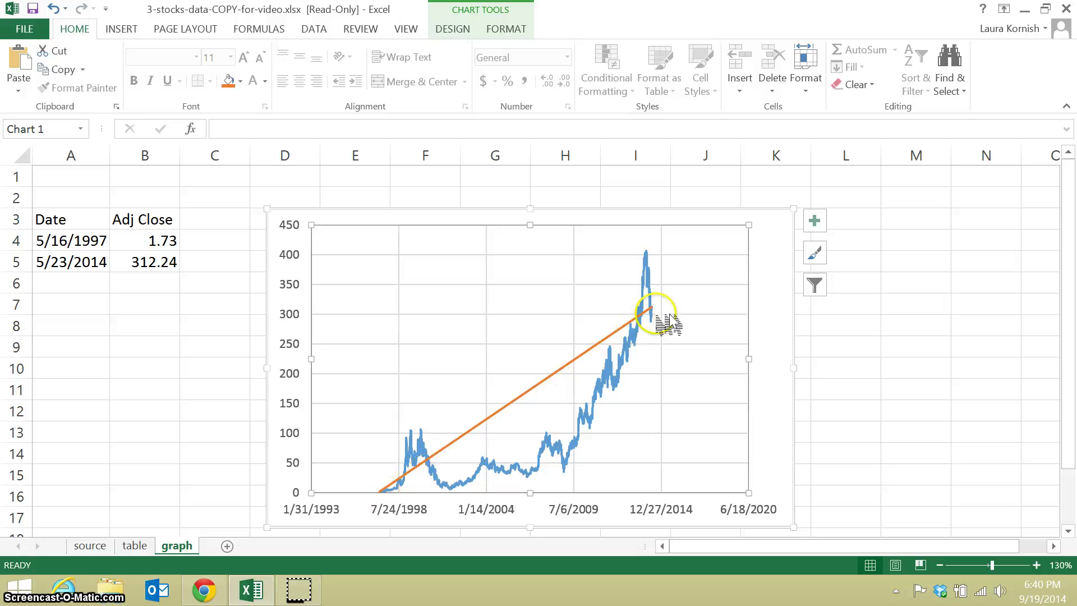
pyautogui.rightClick(628, 334)
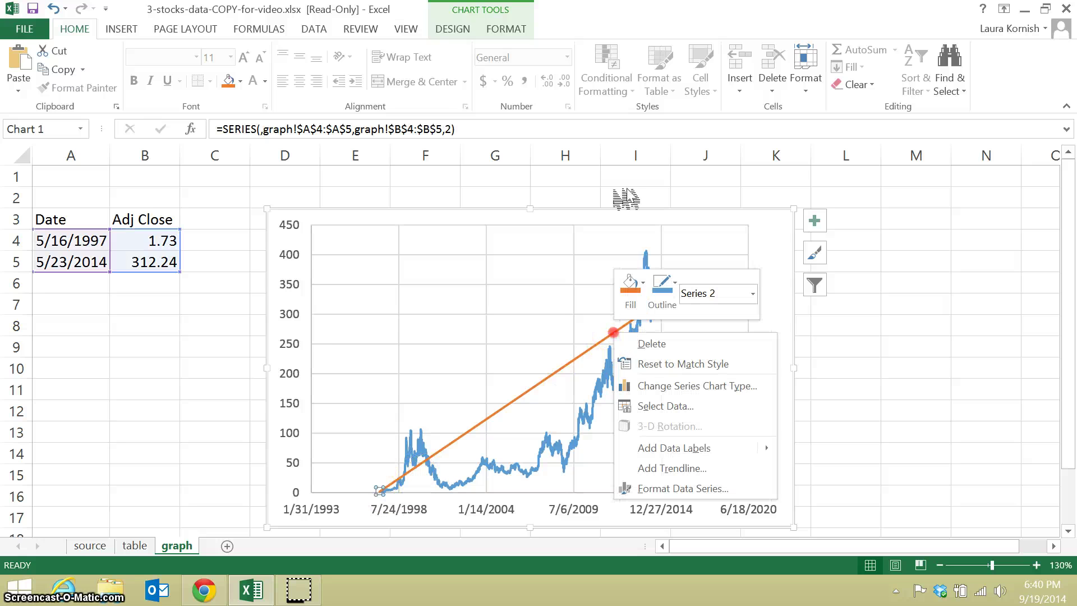
pyautogui.click(675, 488)
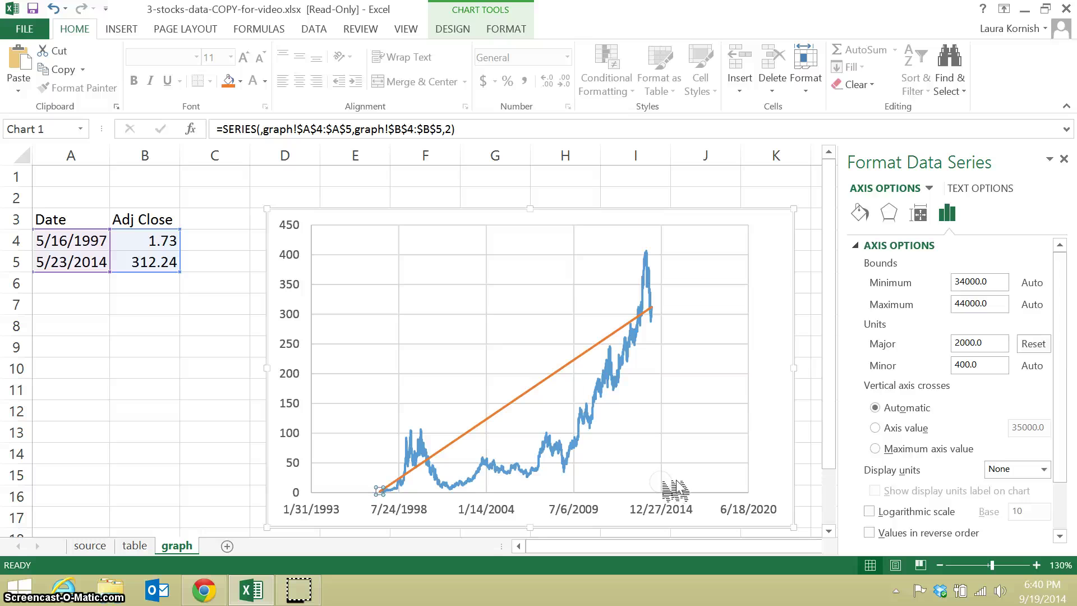
pyautogui.click(860, 212)
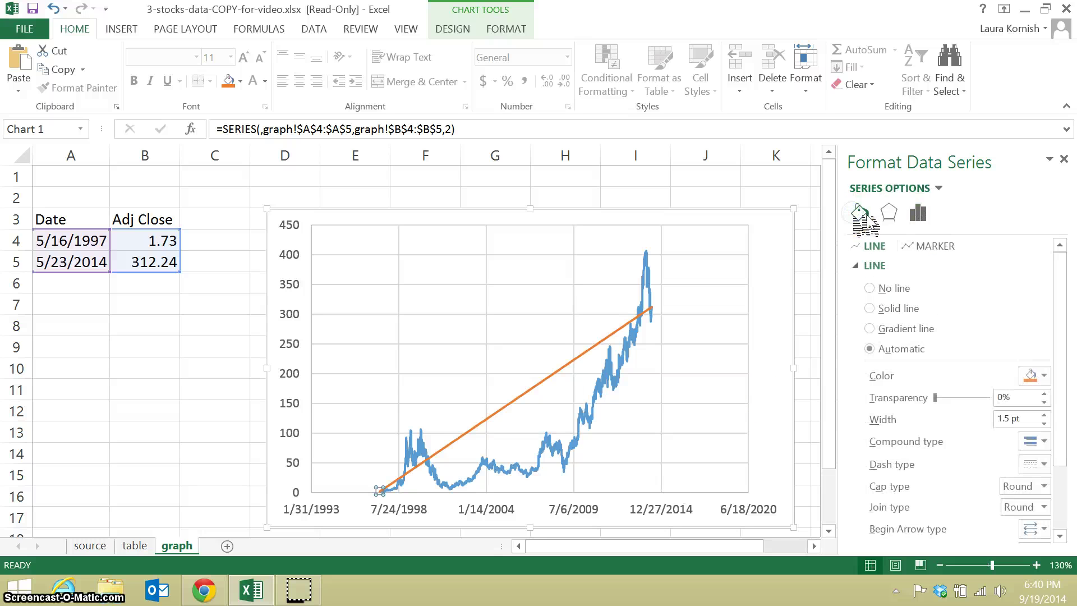
pyautogui.click(931, 246)
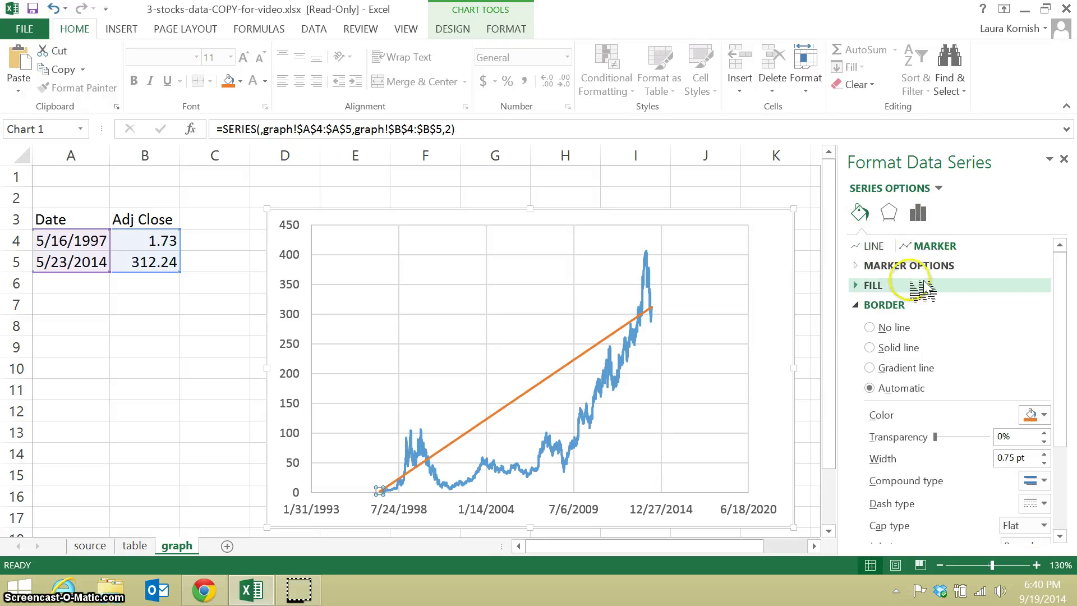
pyautogui.click(875, 265)
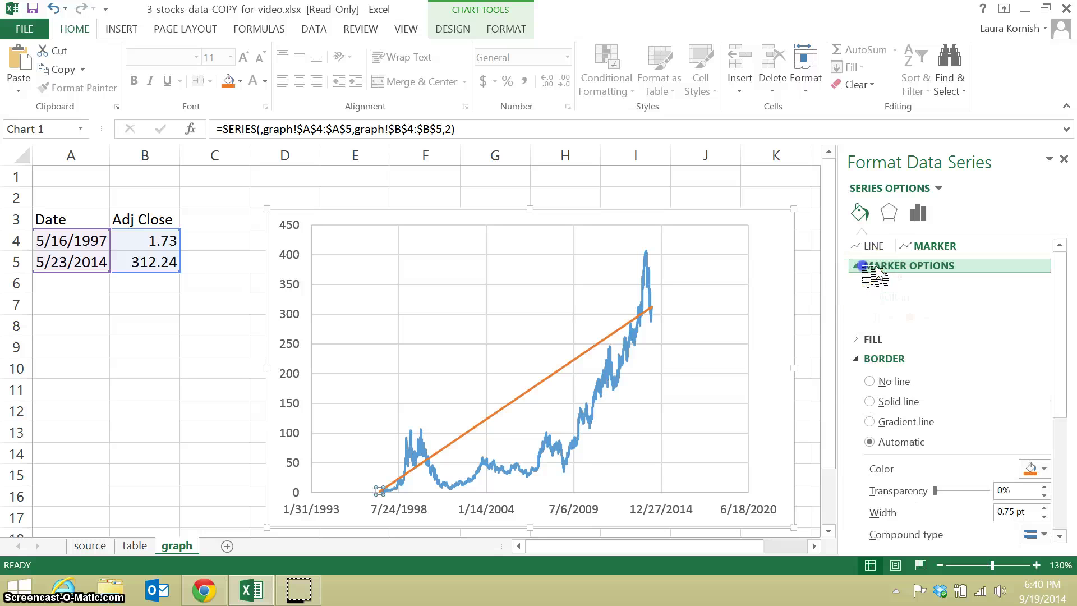
pyautogui.click(872, 327)
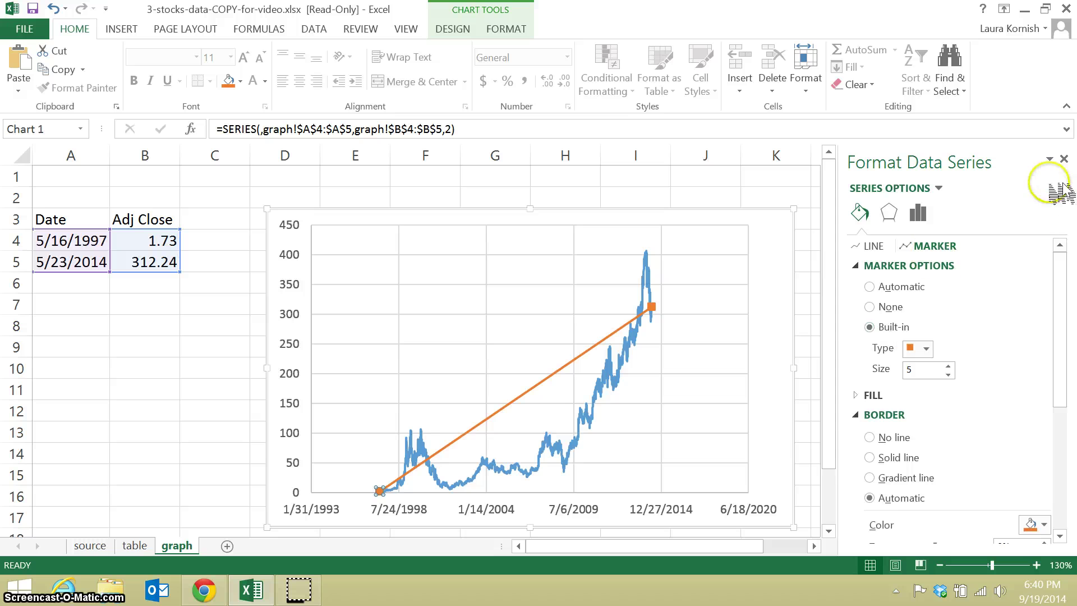
pyautogui.click(1064, 159)
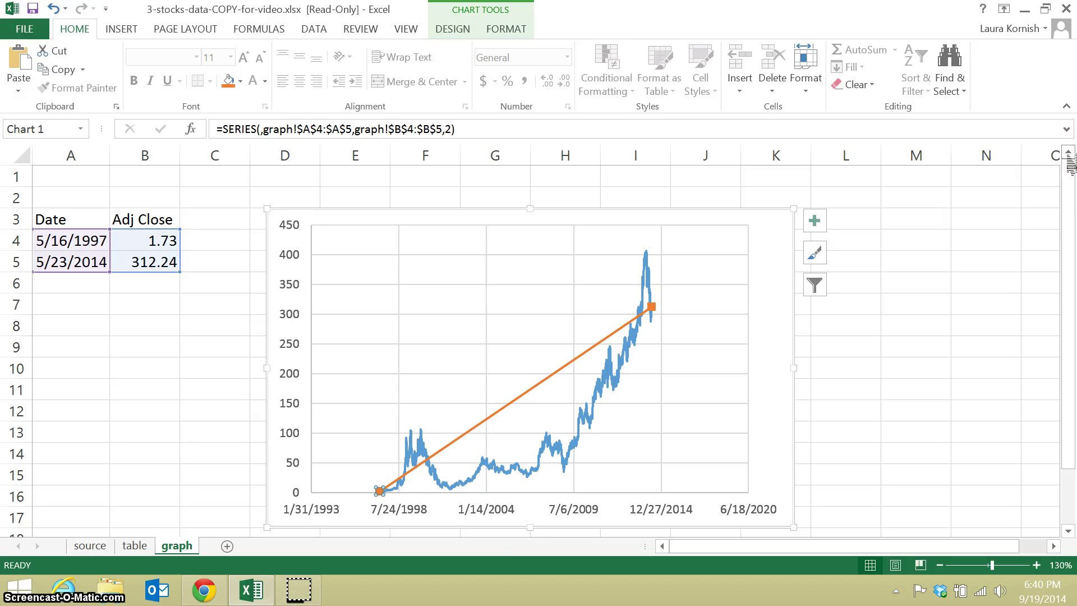